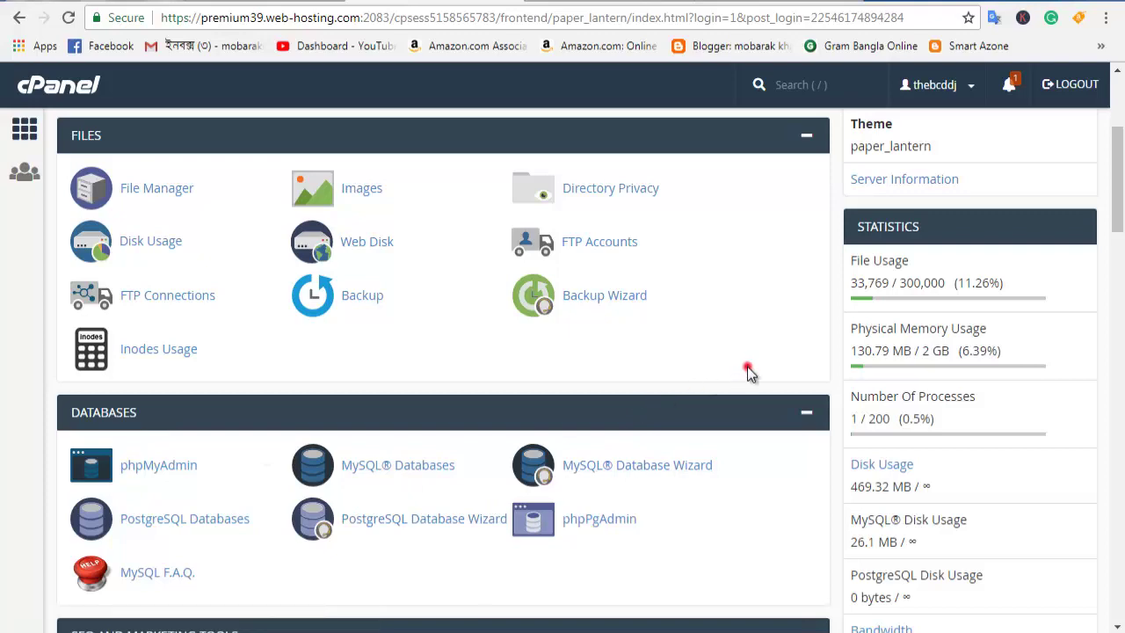
# Examine the Domains section and the account statistics on the cPanel home page
pyautogui.scroll(-3, 698, 402)
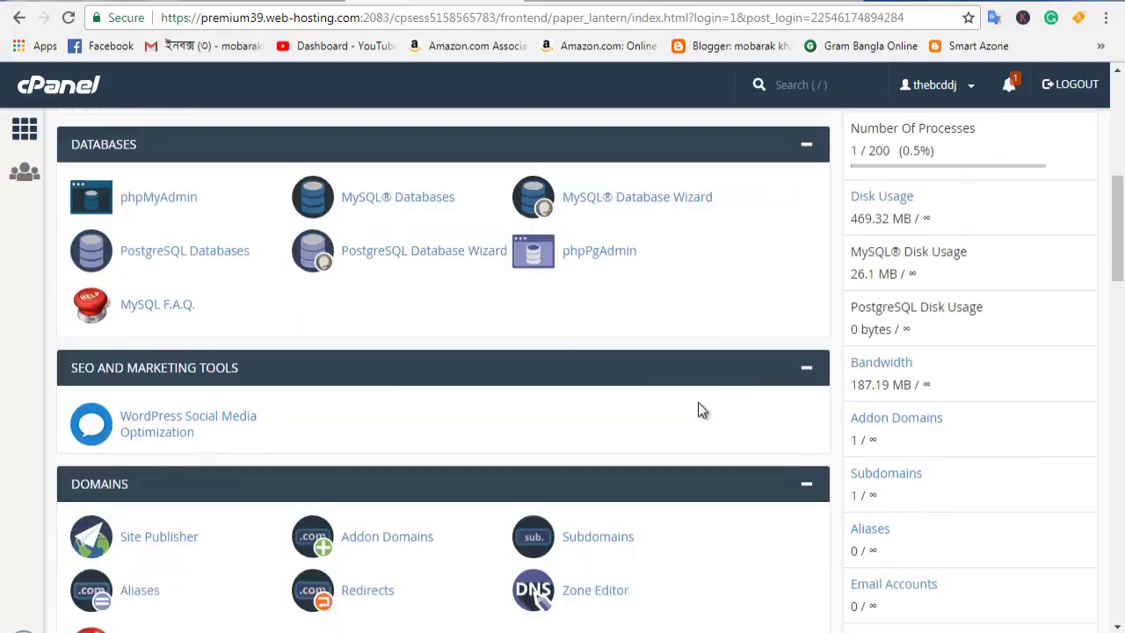
pyautogui.scroll(-2, 698, 401)
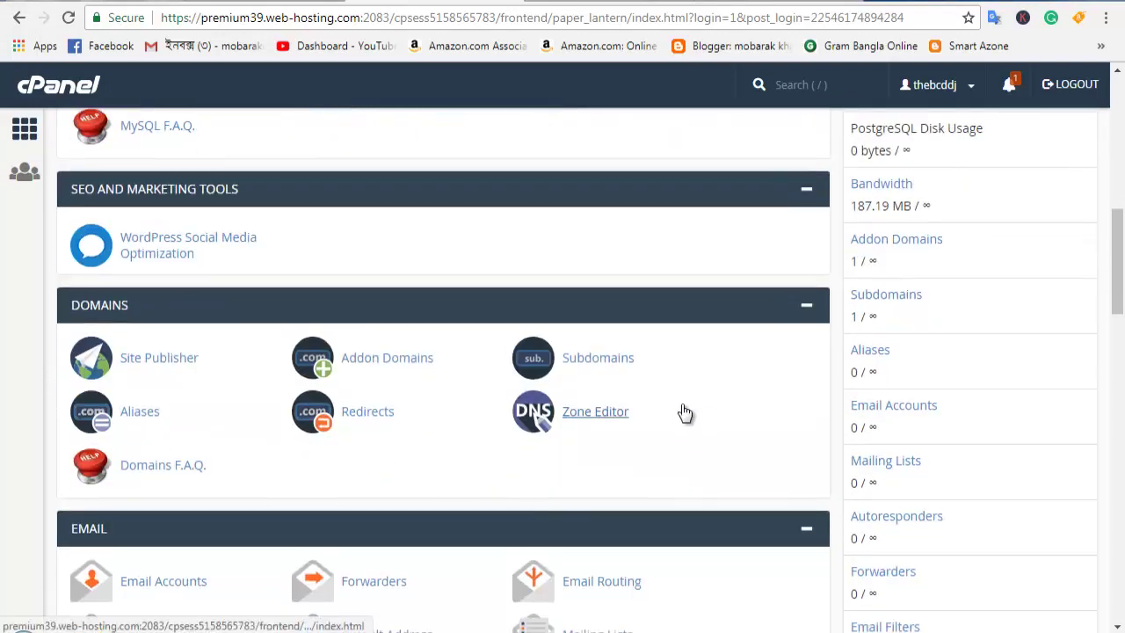
pyautogui.scroll(-1, 290, 380)
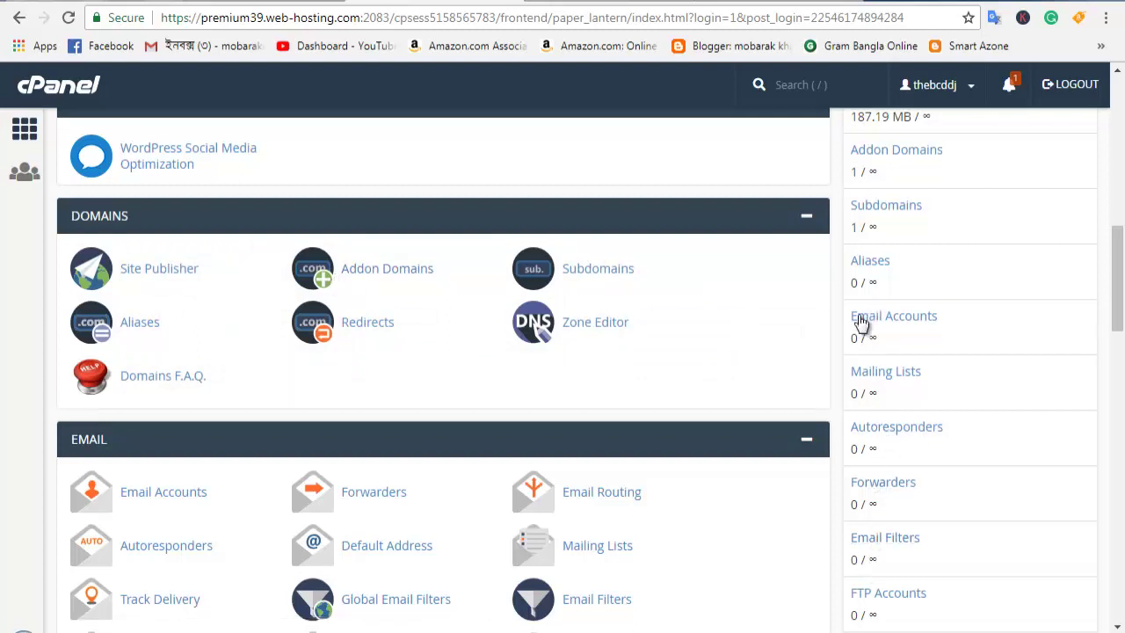
pyautogui.scroll(1, 870, 255)
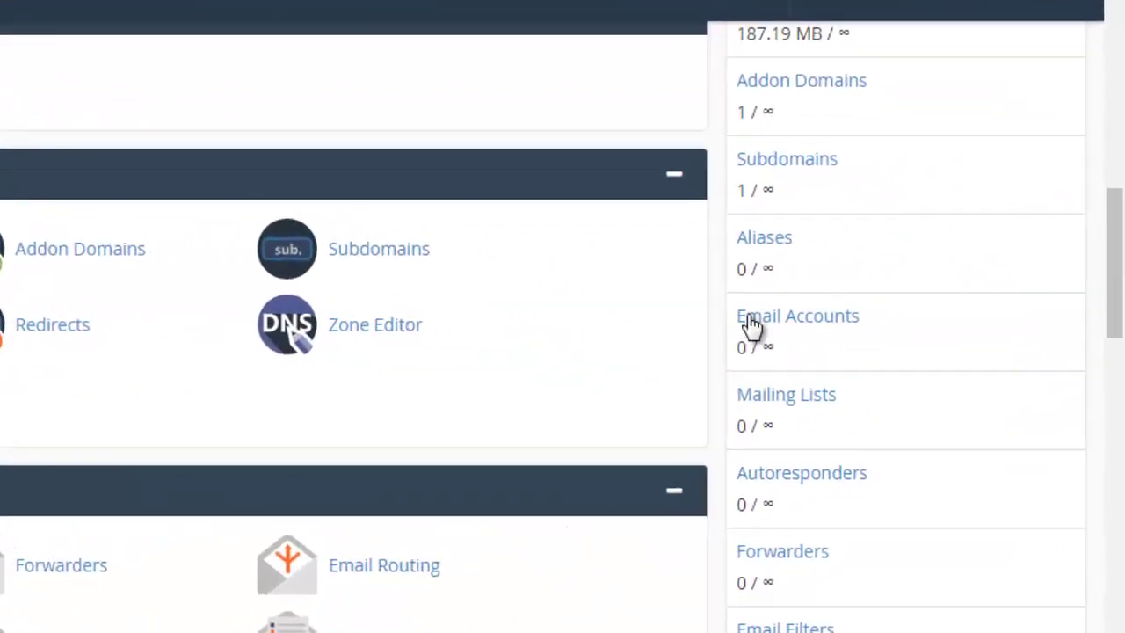
pyautogui.scroll(2, 704, 211)
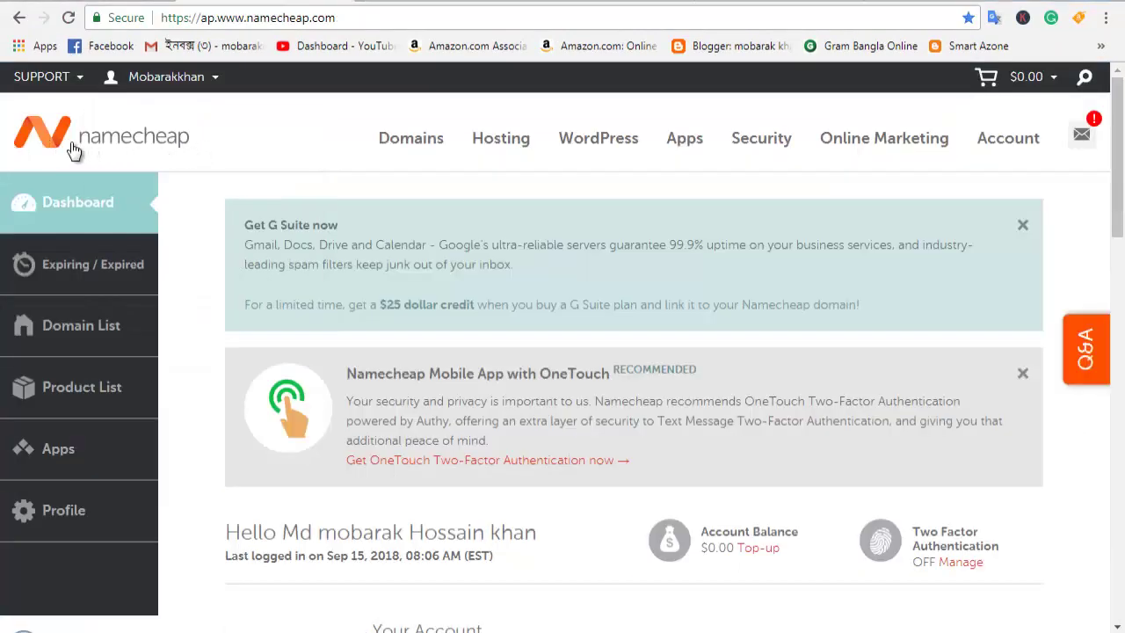
# Switch to the Namecheap dashboard and review the available domain services and the recently active domains
pyautogui.moveTo(497, 145)
pyautogui.scroll(-2, 439, 431)
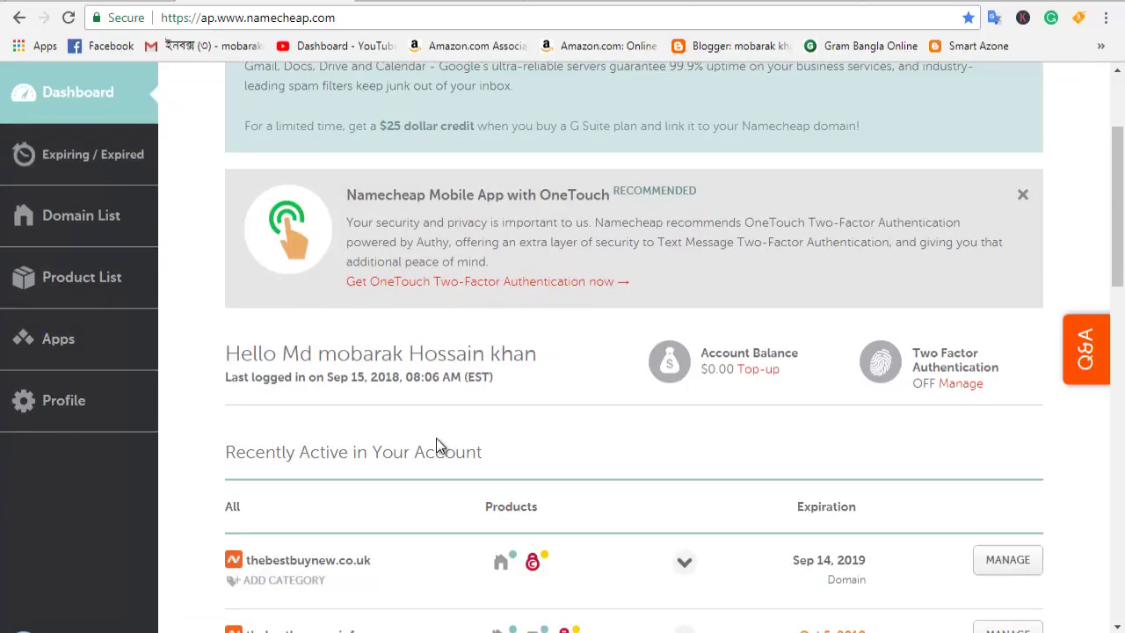
pyautogui.scroll(-1, 402, 498)
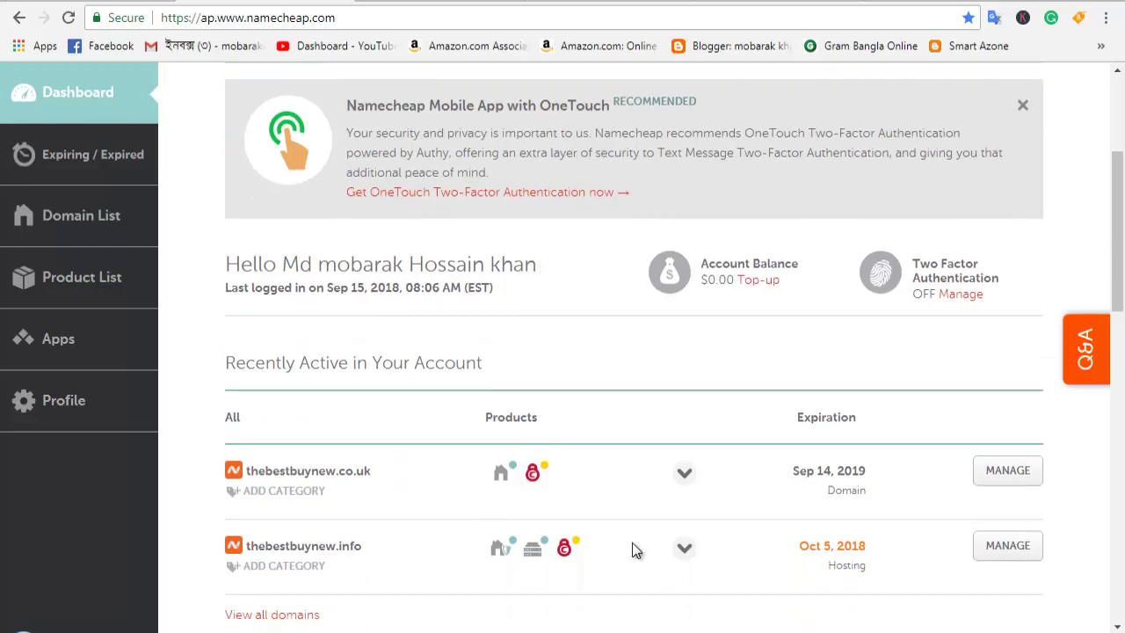
pyautogui.scroll(-1, 514, 562)
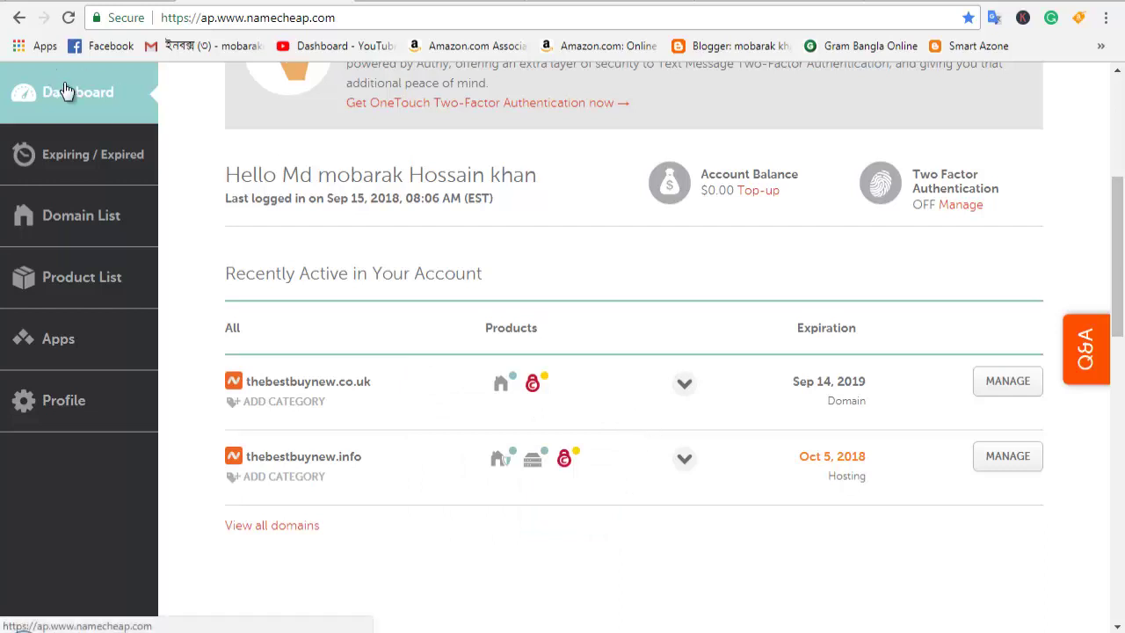
pyautogui.scroll(4, 285, 204)
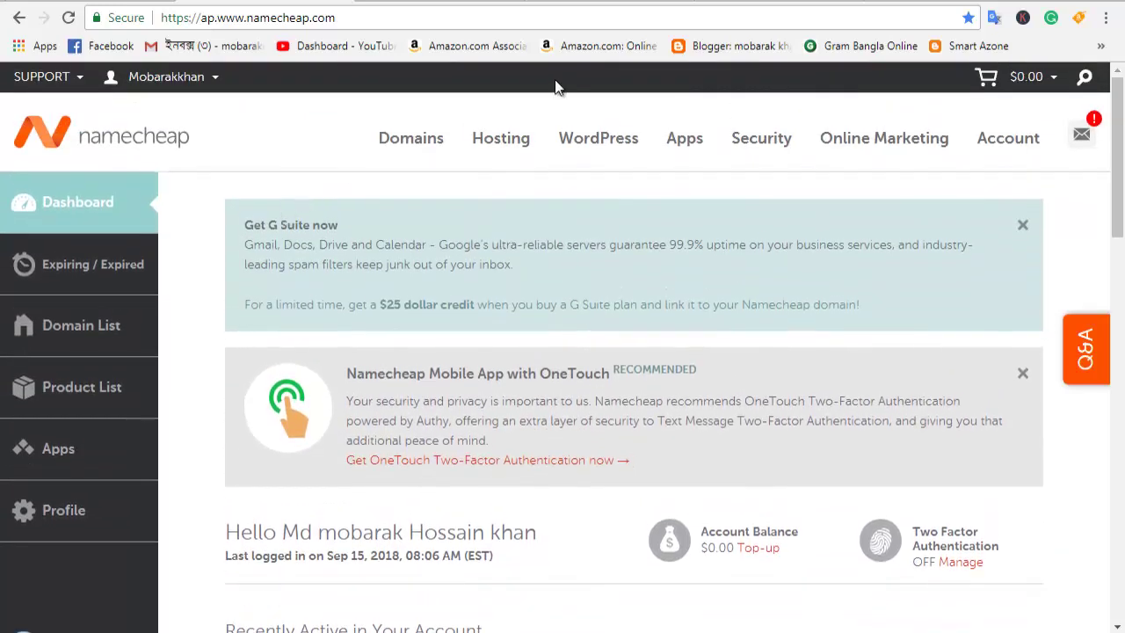
pyautogui.moveTo(427, 138)
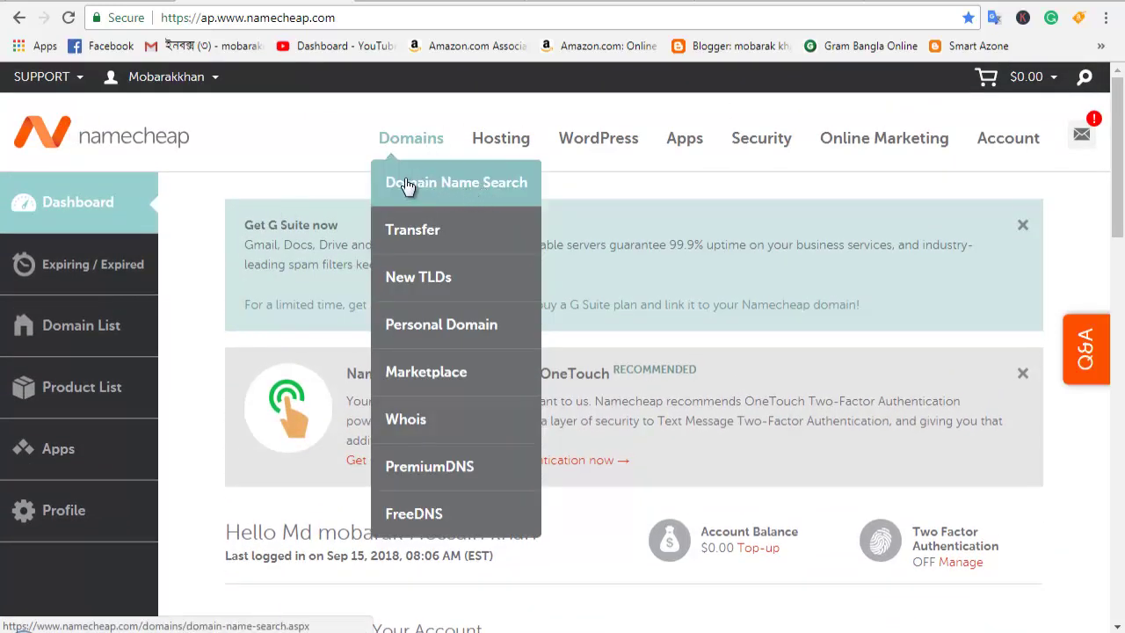
pyautogui.scroll(-2, 284, 257)
pyautogui.scroll(-2, 285, 257)
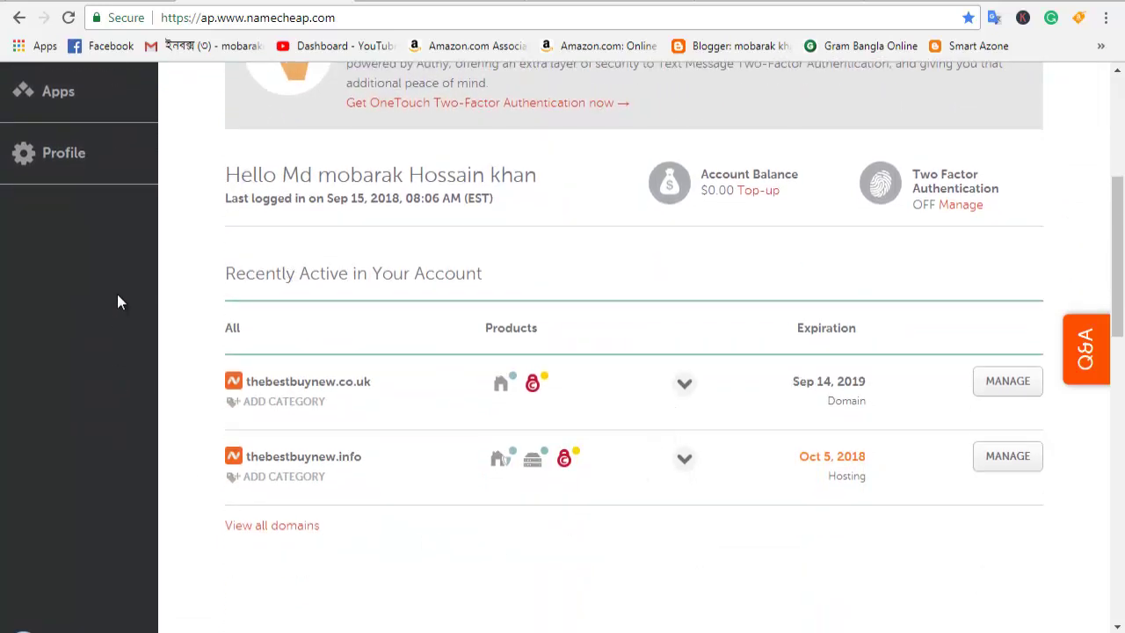
# Open the management details of thebestbuynew.co.uk and display its available nameserver options
pyautogui.click(1009, 386)
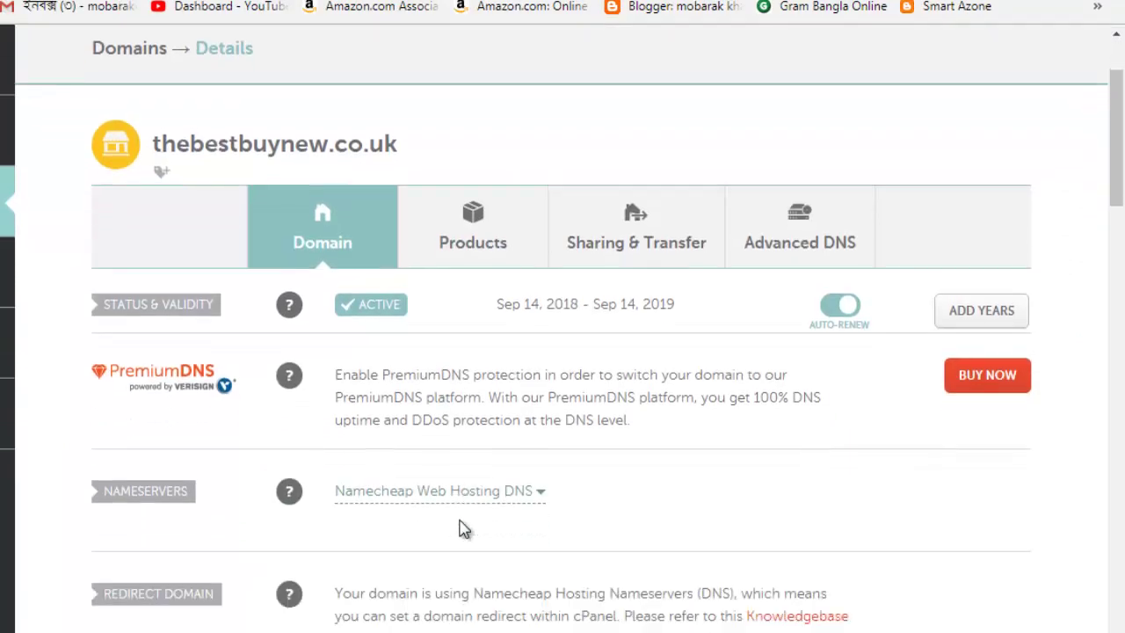
pyautogui.scroll(-2, 464, 529)
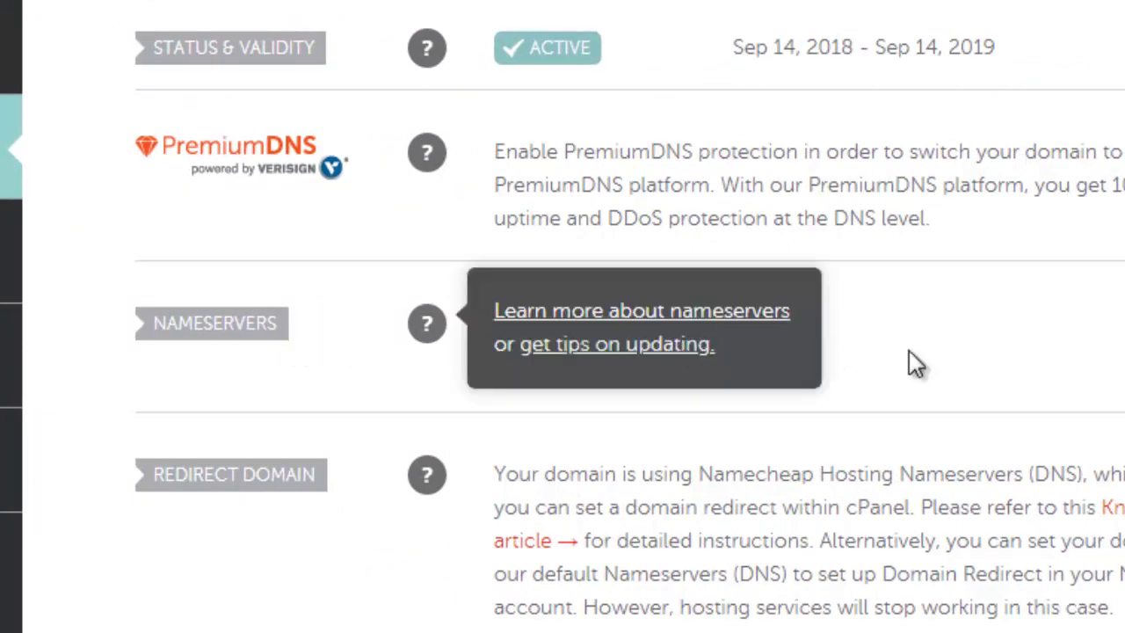
pyautogui.click(800, 334)
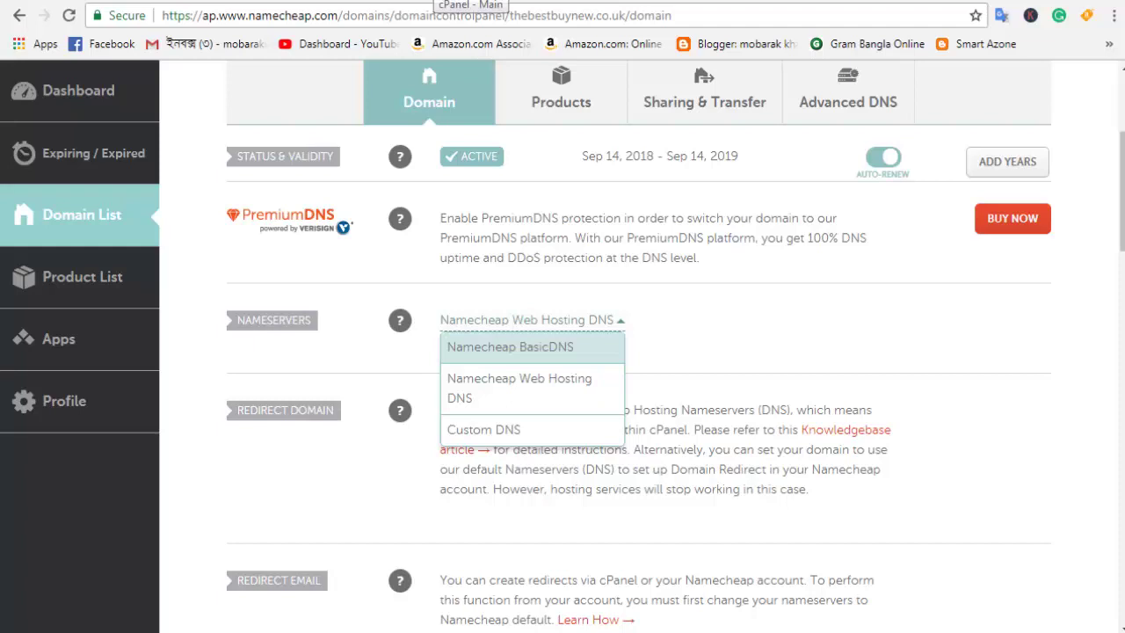
# In cPanel's Addon Domains, enter thebestbuynew.co.uk, copied from its Namecheap details page, as the new domain name
pyautogui.click(471, 2)
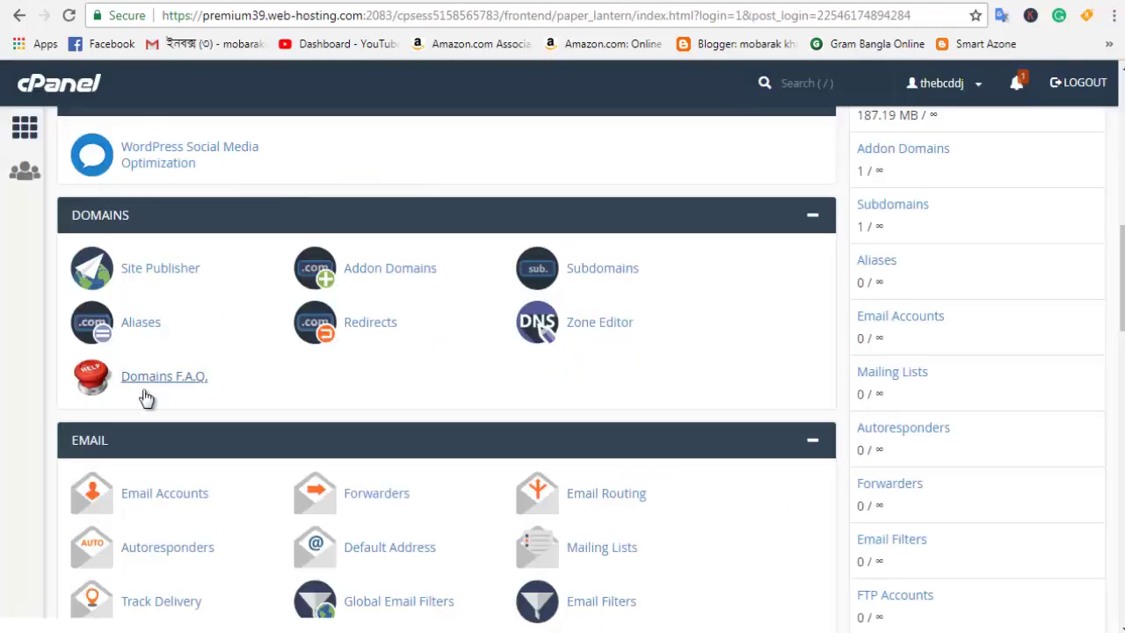
pyautogui.click(377, 276)
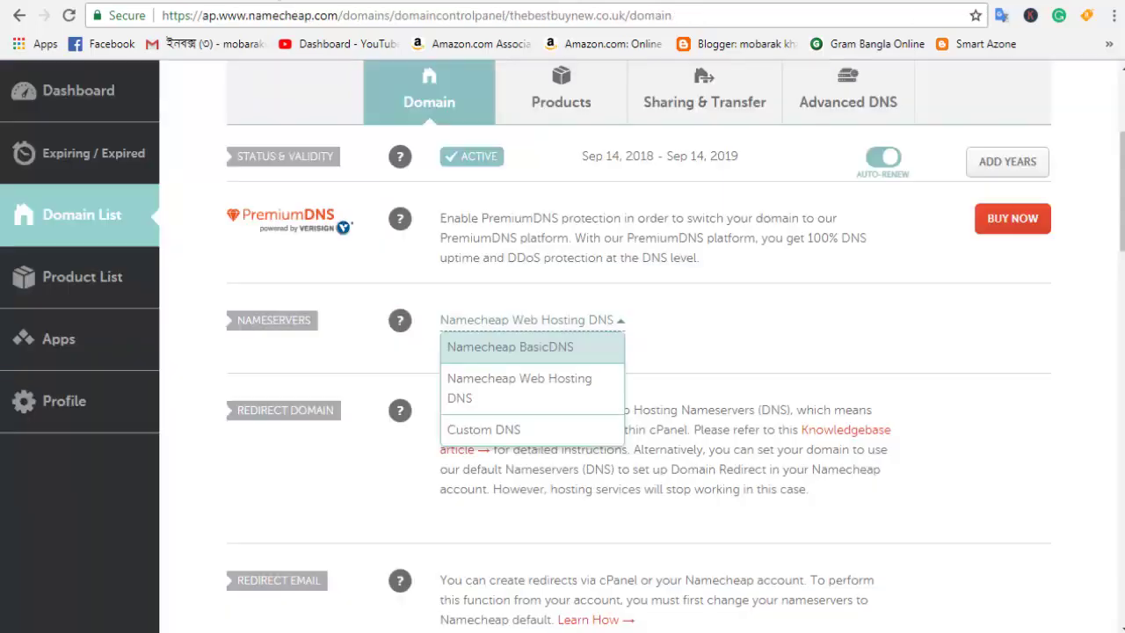
pyautogui.scroll(3, 446, 308)
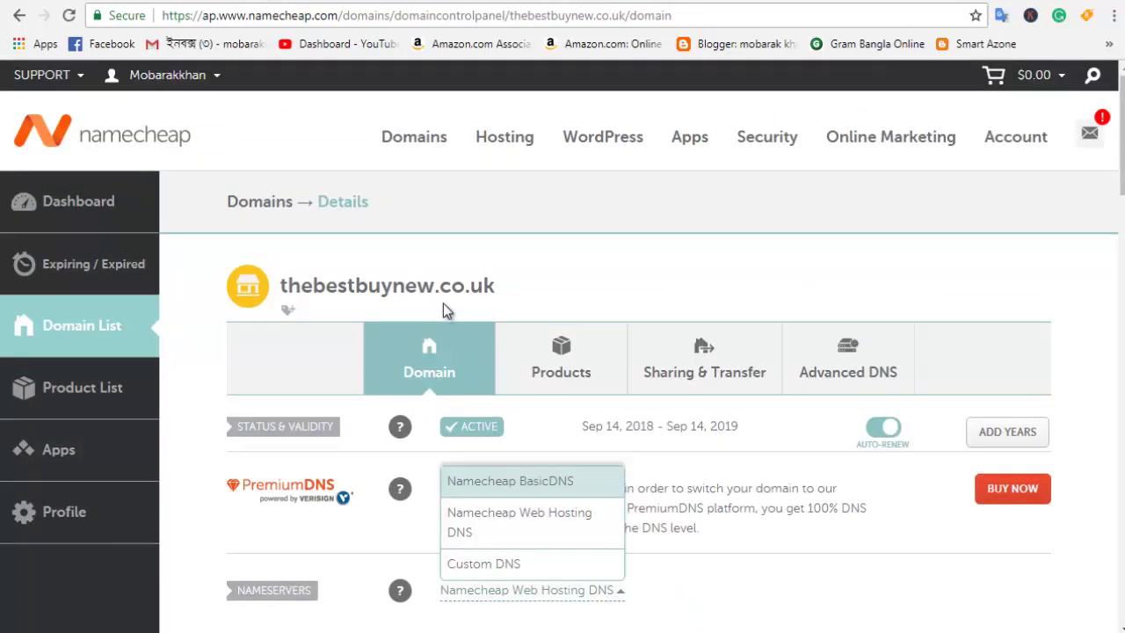
pyautogui.click(507, 290)
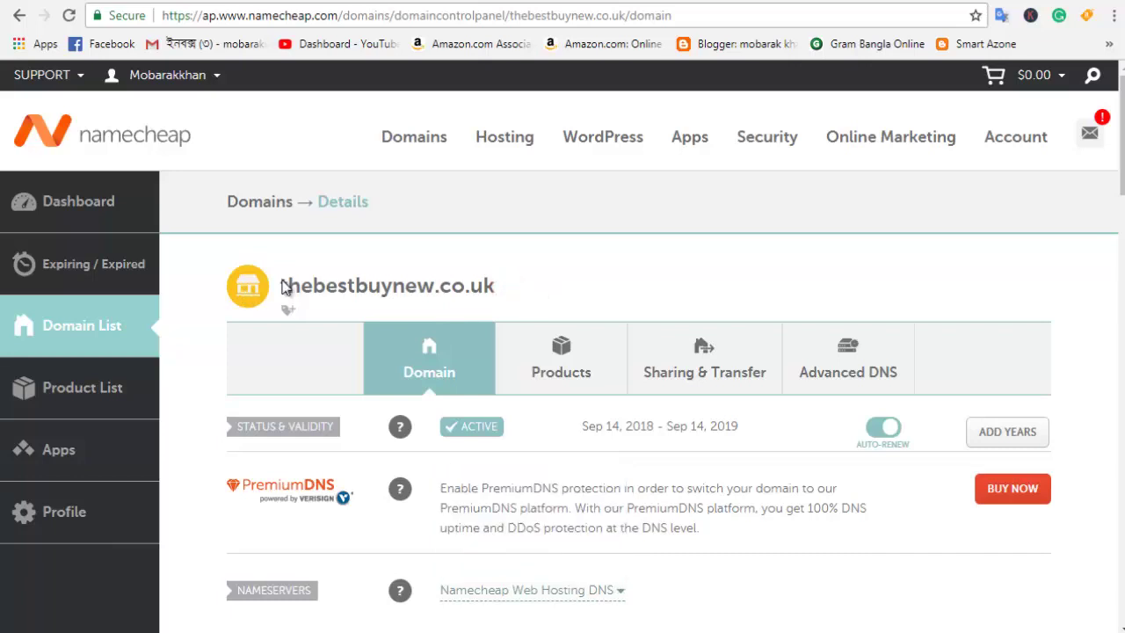
pyautogui.moveTo(281, 286); pyautogui.dragTo(531, 299)
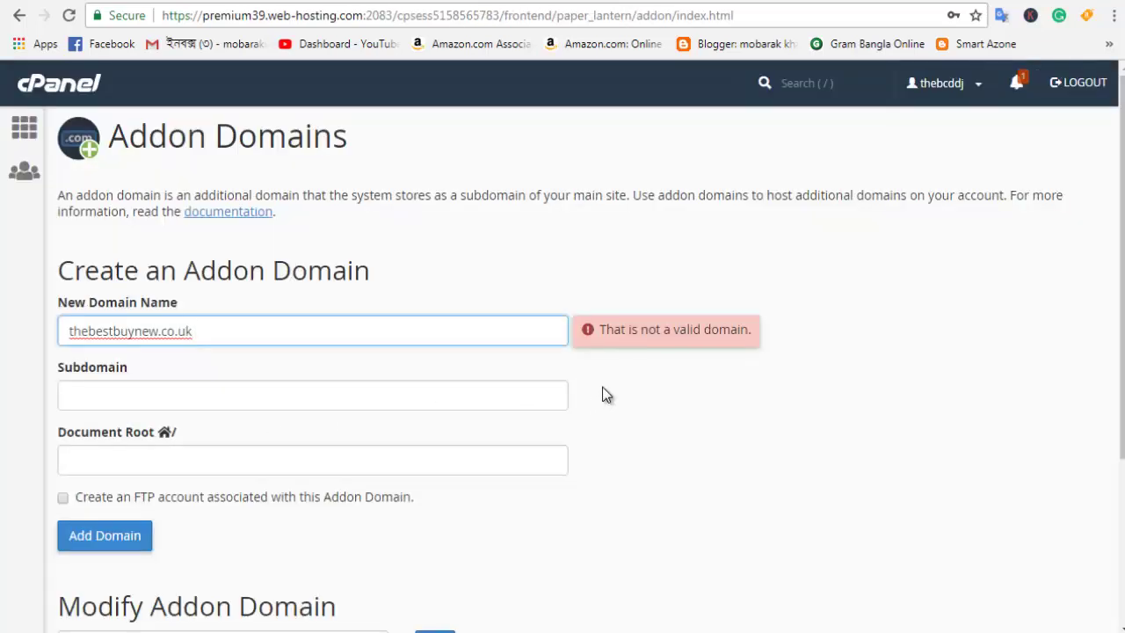
pyautogui.click(622, 406)
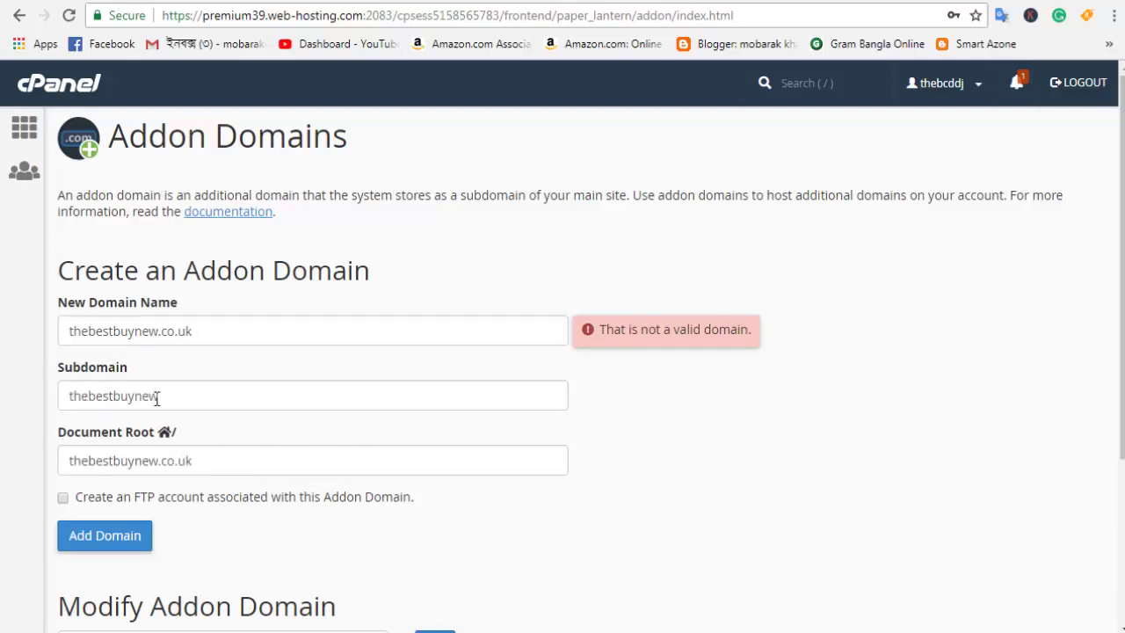
# Check the filled-in subdomain and document root, and review the list of existing addon domains
pyautogui.doubleClick(184, 400)
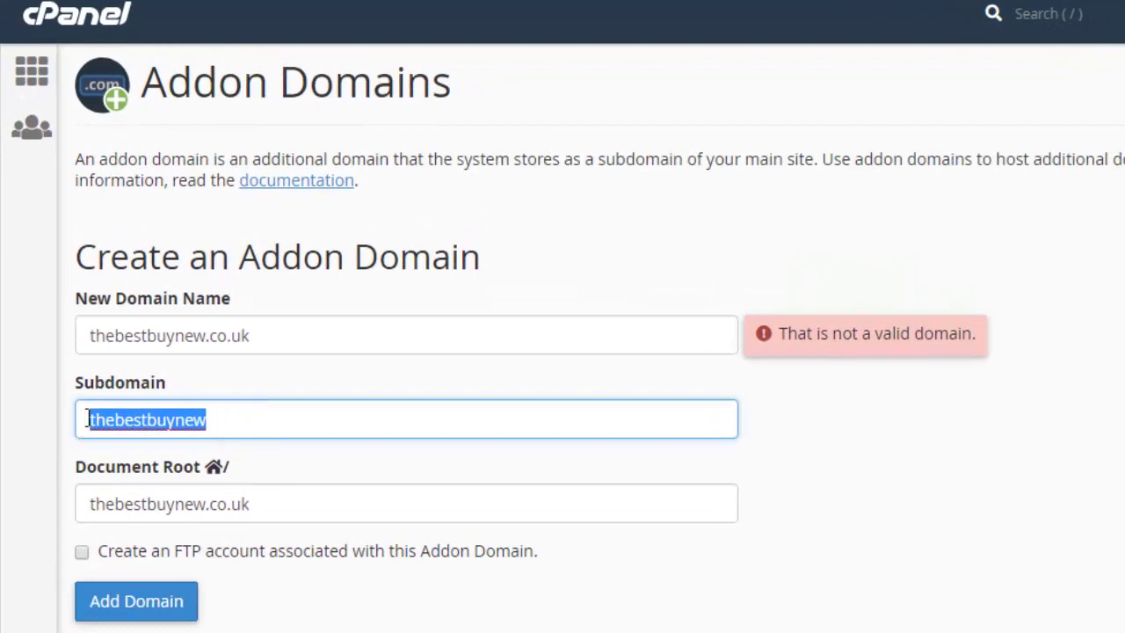
pyautogui.click(857, 505)
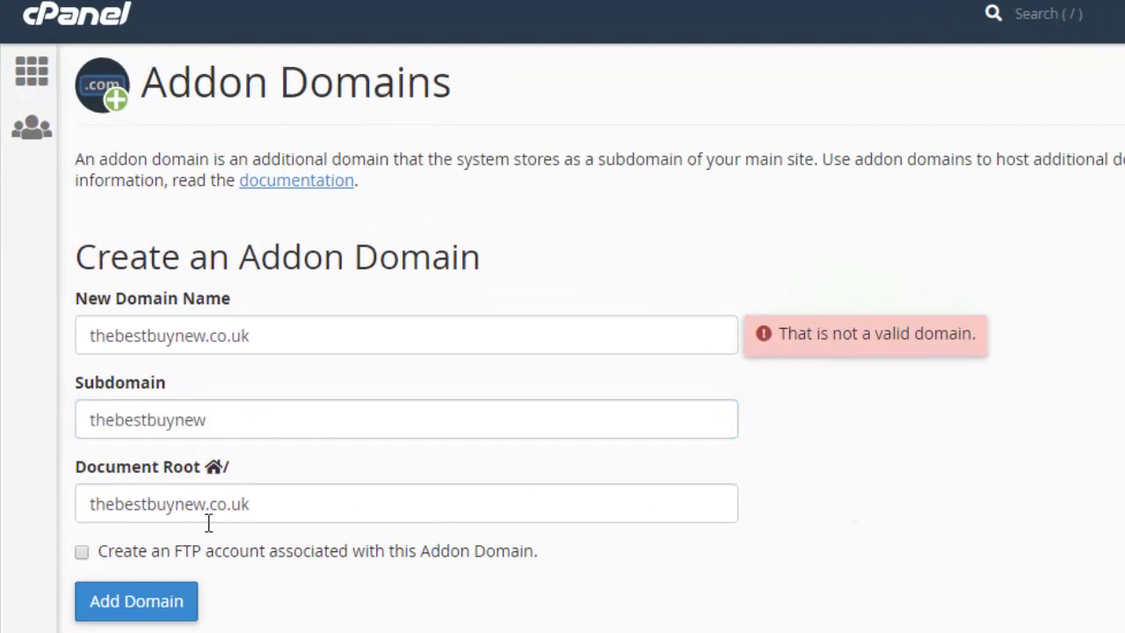
pyautogui.scroll(-3, 390, 556)
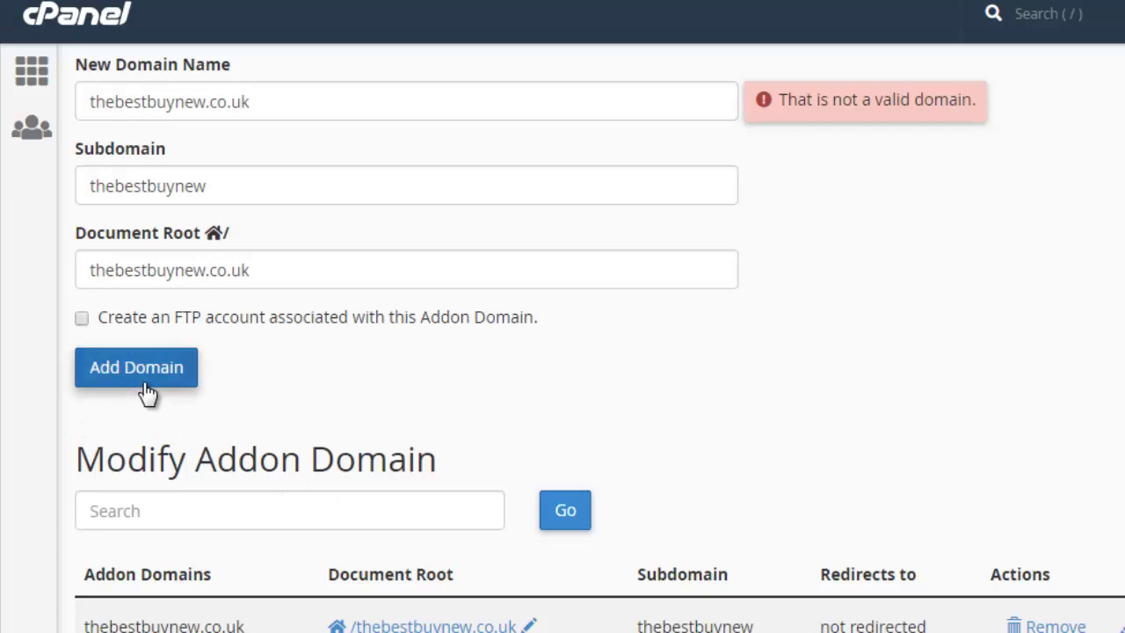
pyautogui.scroll(-1, 743, 408)
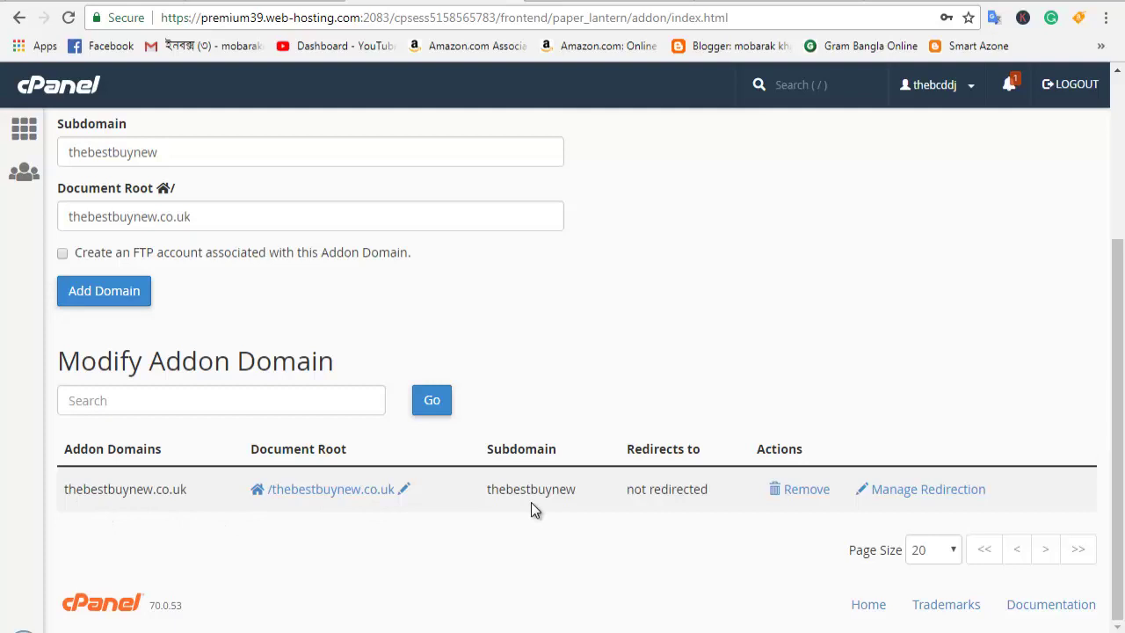
pyautogui.scroll(2, 325, 334)
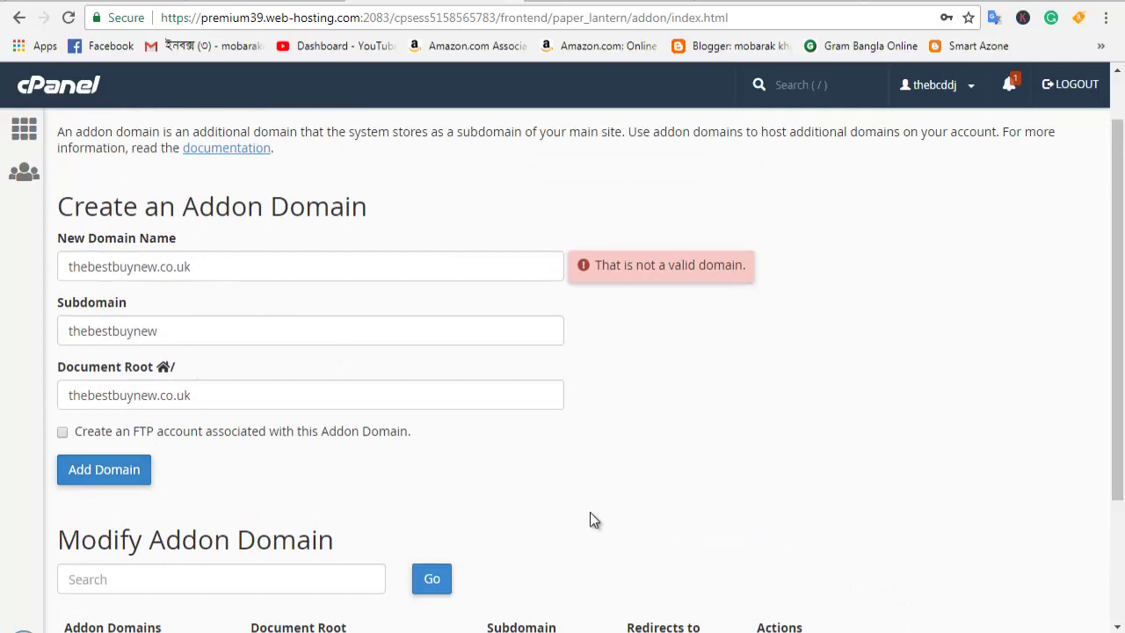
pyautogui.scroll(-2, 590, 511)
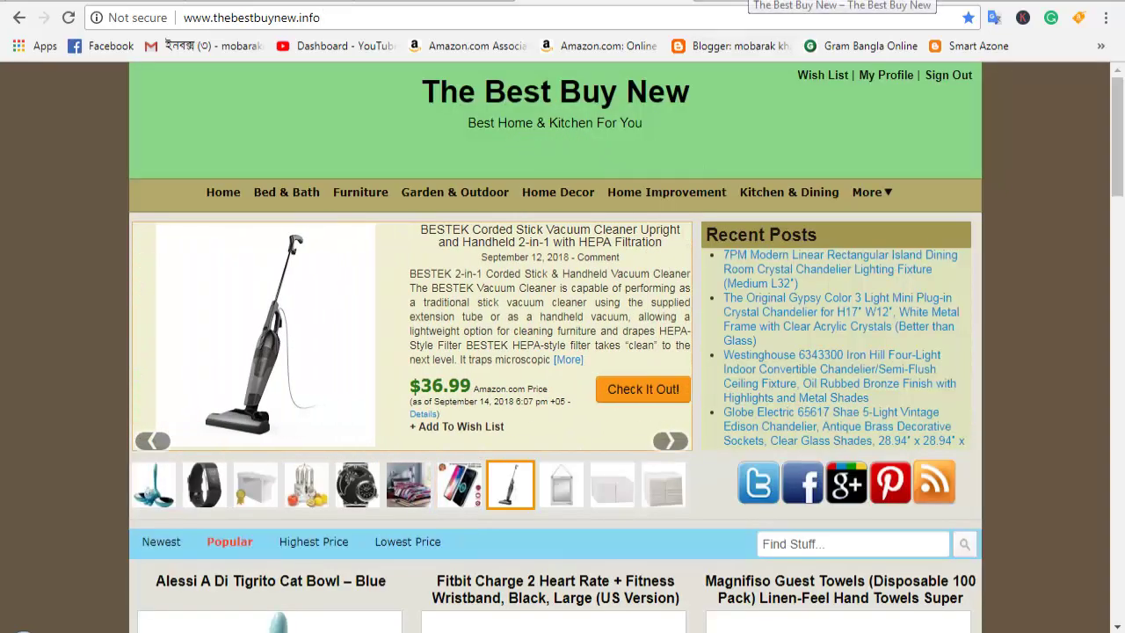
# Switch from thebestbuynew.info to the thebestbuynew.co.uk website and view its home page
pyautogui.click(606, 3)
pyautogui.click(607, 3)
pyautogui.click(606, 3)
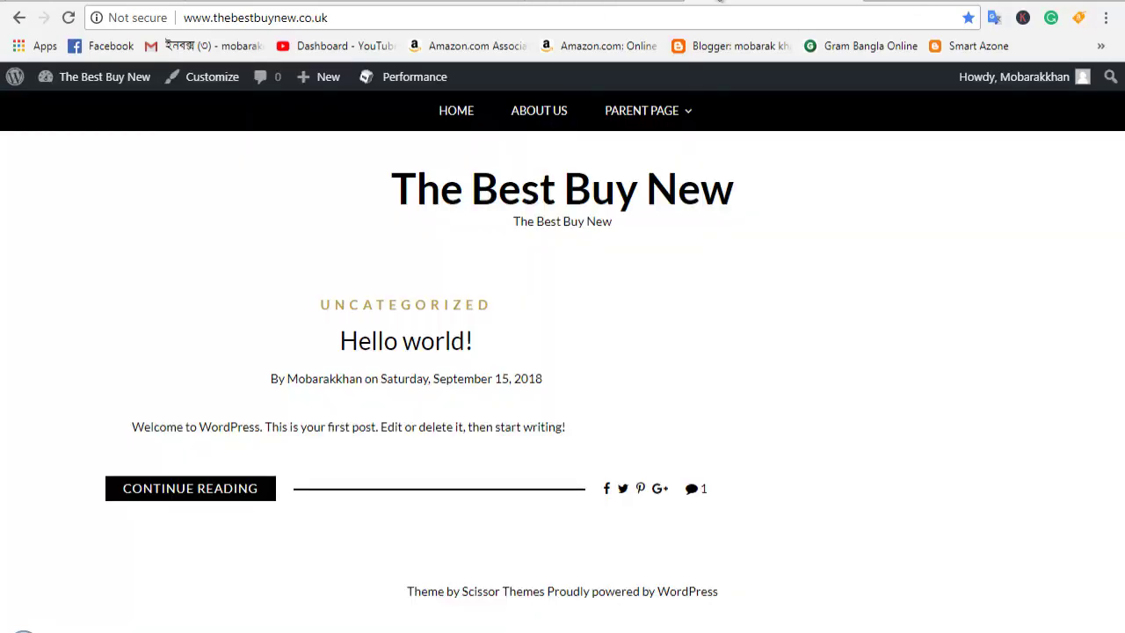
# Return to thebestbuynew.info and examine its category navigation, product listings and footer tags
pyautogui.click(620, 4)
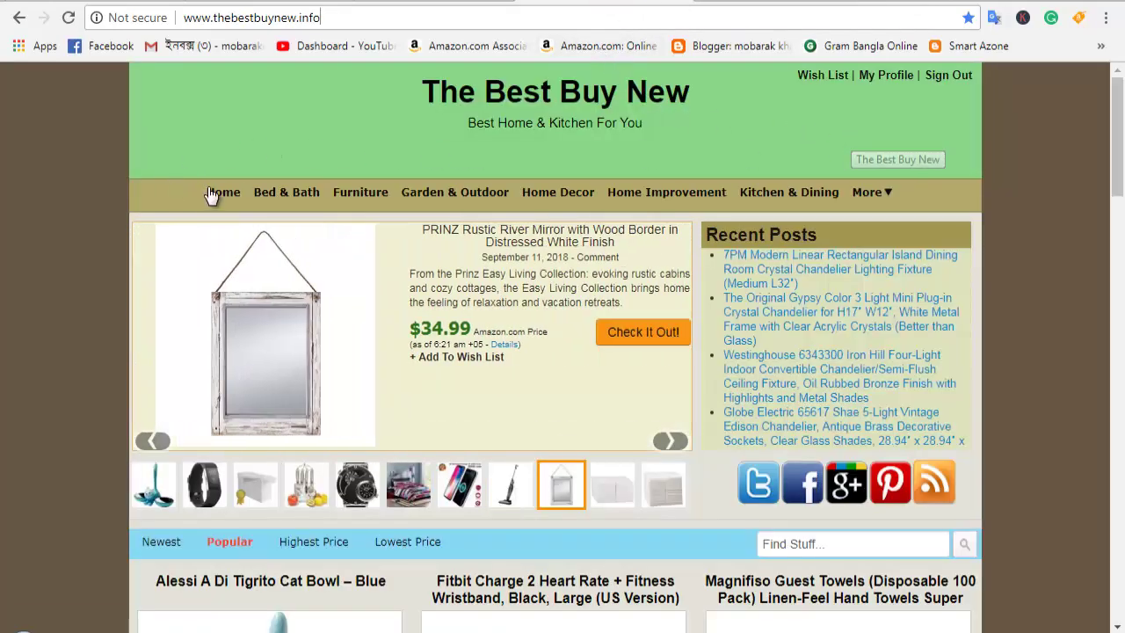
pyautogui.moveTo(387, 201)
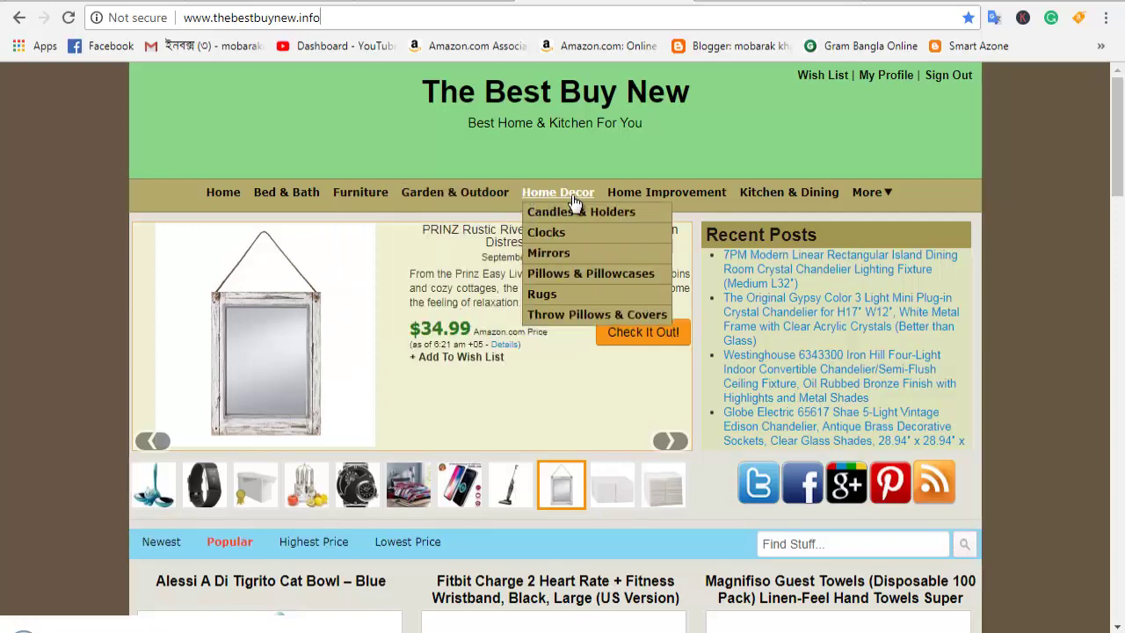
pyautogui.moveTo(768, 207)
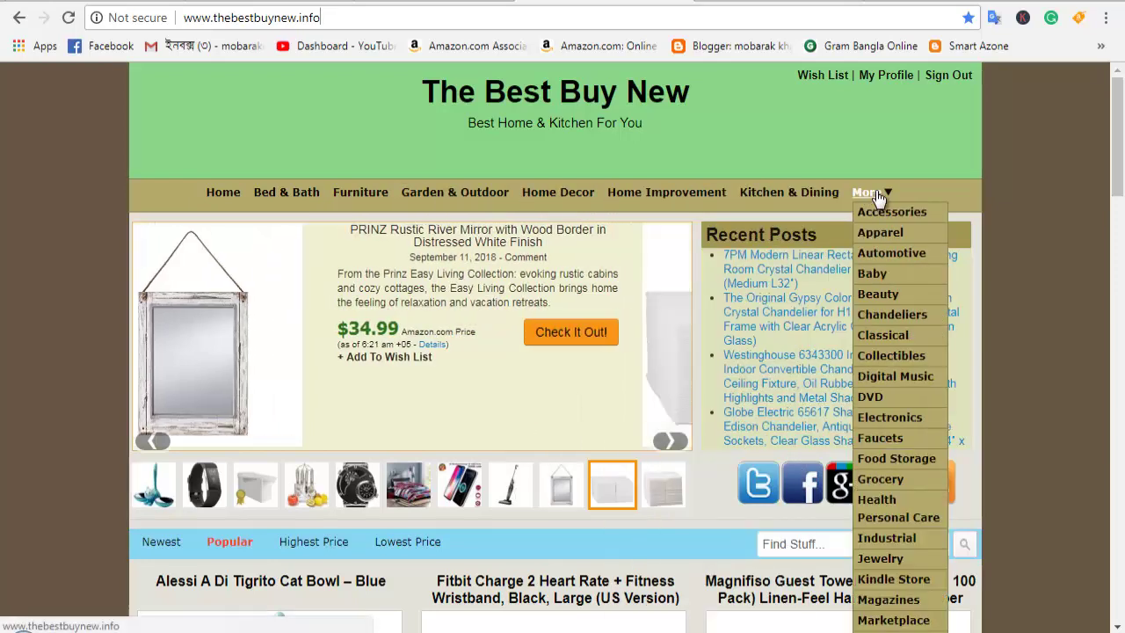
pyautogui.scroll(-1, 1056, 241)
pyautogui.scroll(-2, 1057, 241)
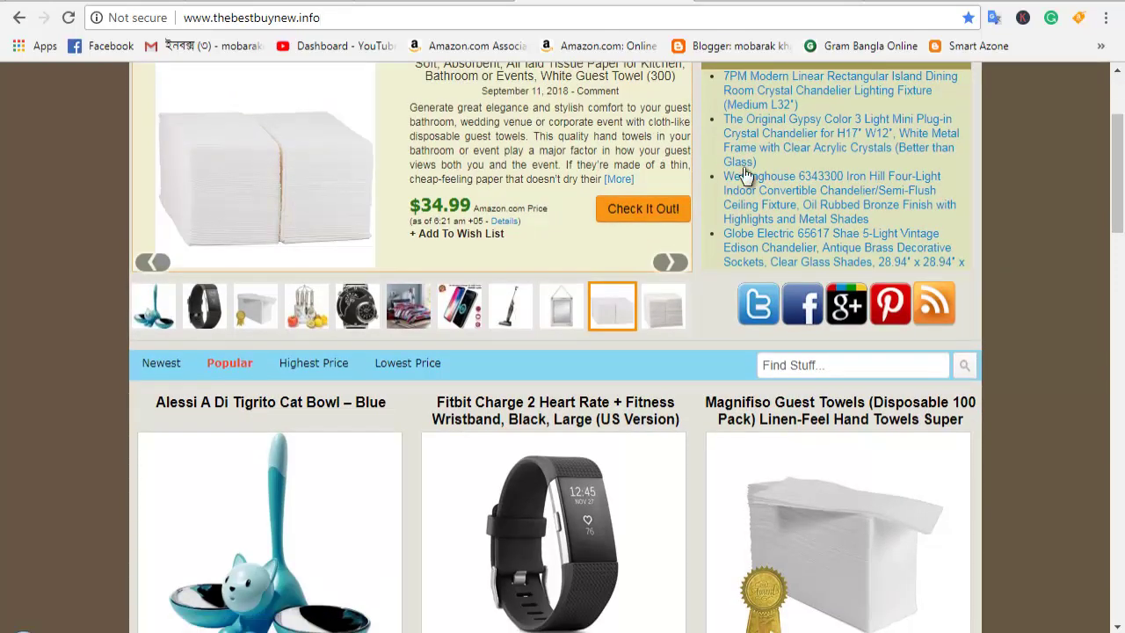
pyautogui.scroll(-1, 466, 323)
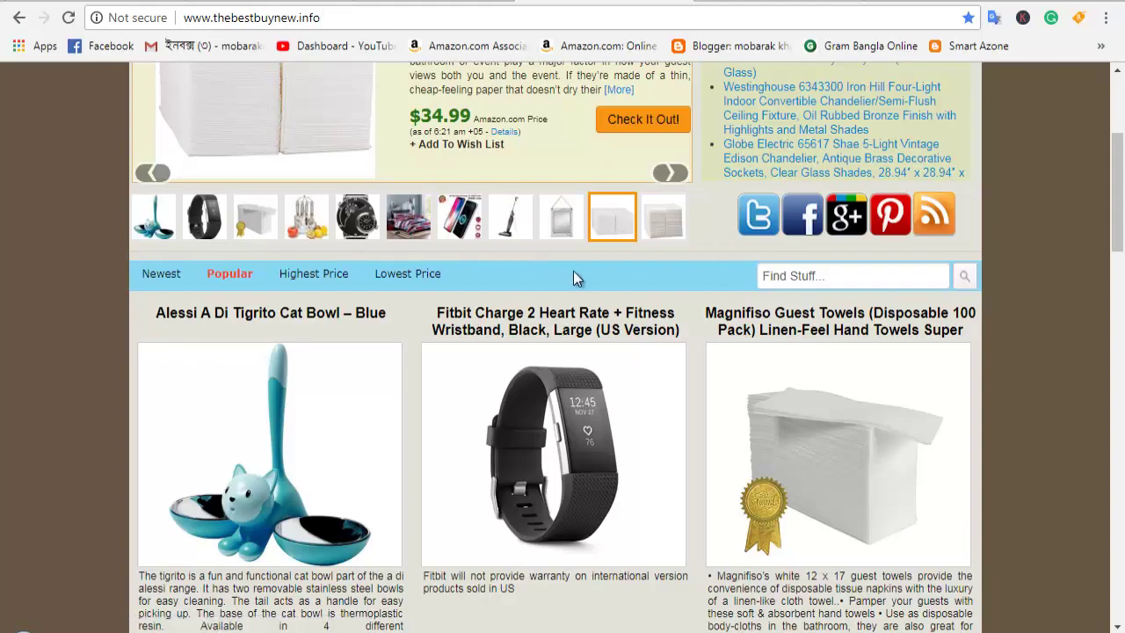
pyautogui.scroll(-12, 573, 278)
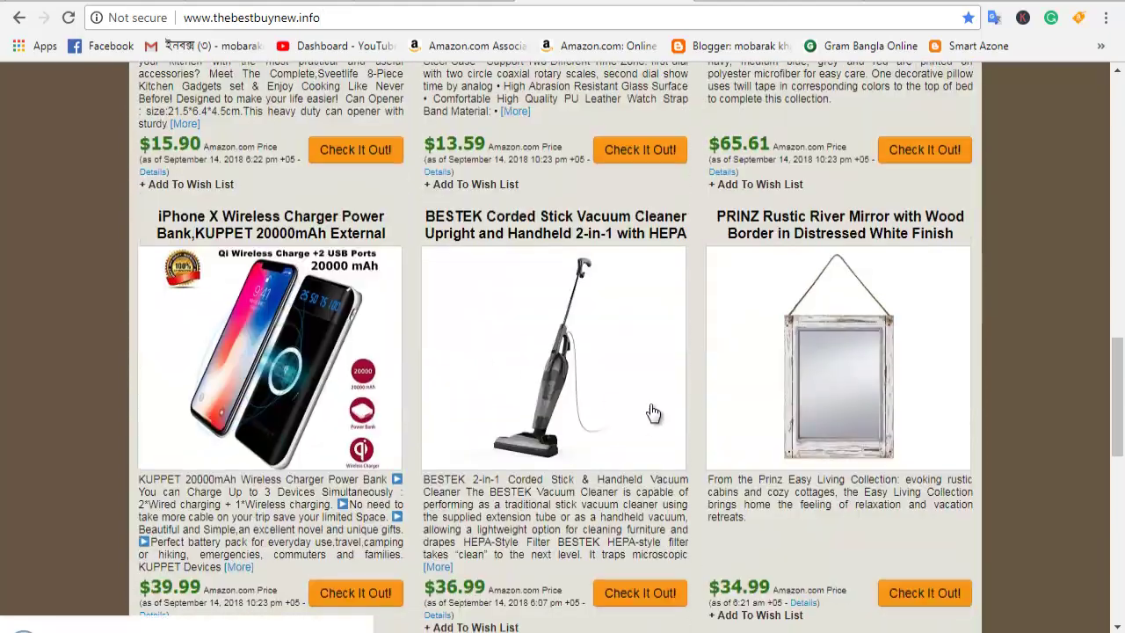
pyautogui.scroll(-7, 653, 413)
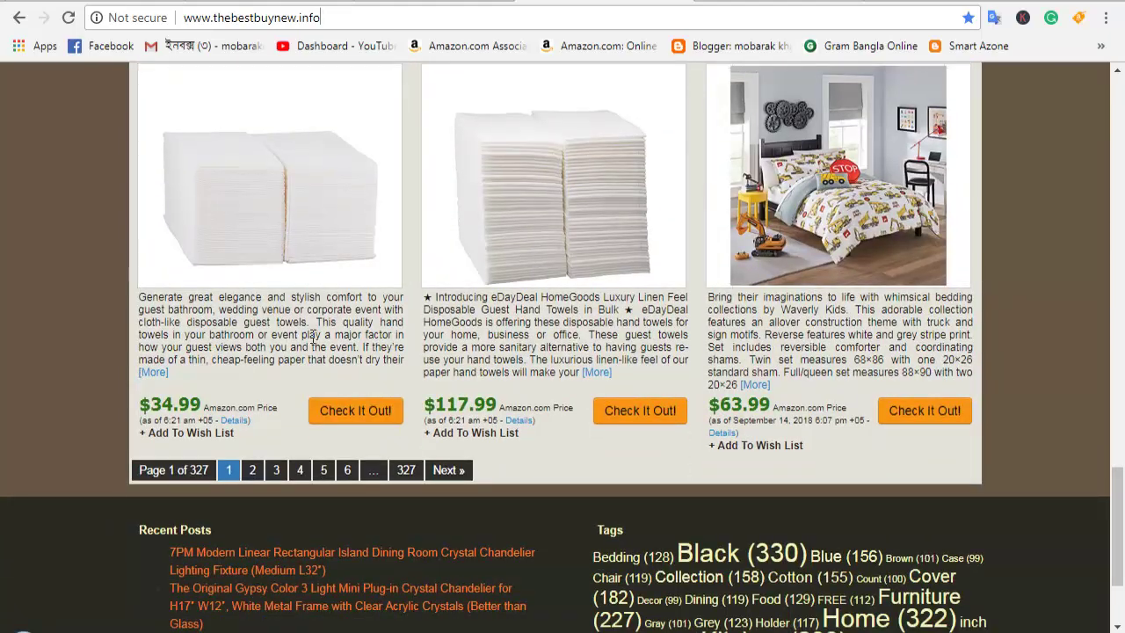
pyautogui.scroll(-2, 671, 470)
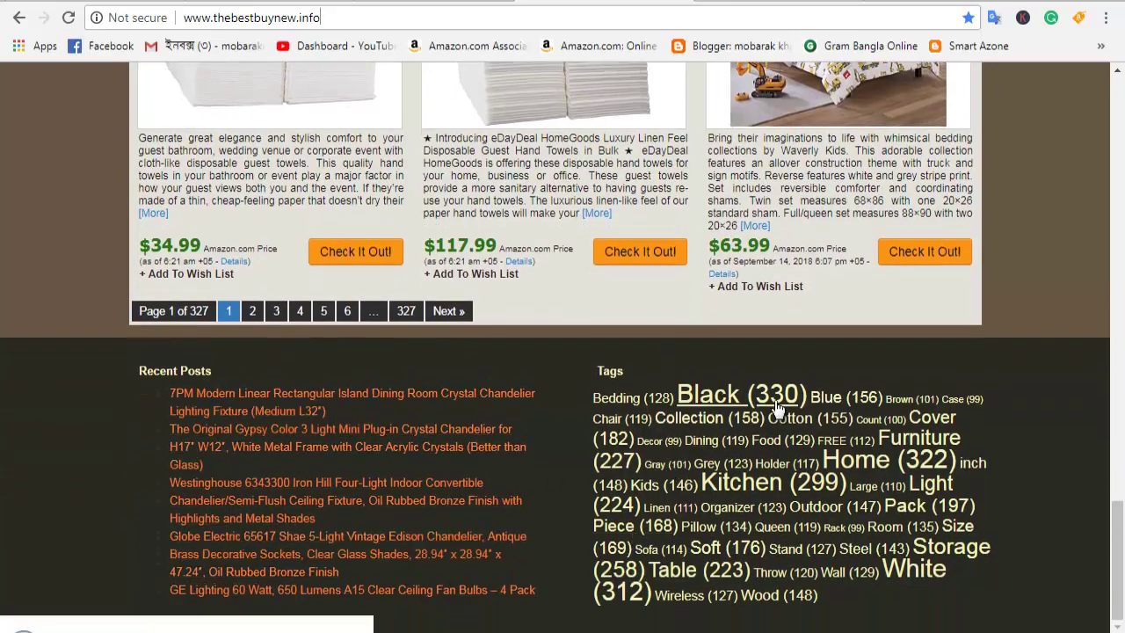
# Compare the home pages of thebestbuynew.info and thebestbuynew.co.uk, including the .info site's web address
pyautogui.scroll(10, 739, 427)
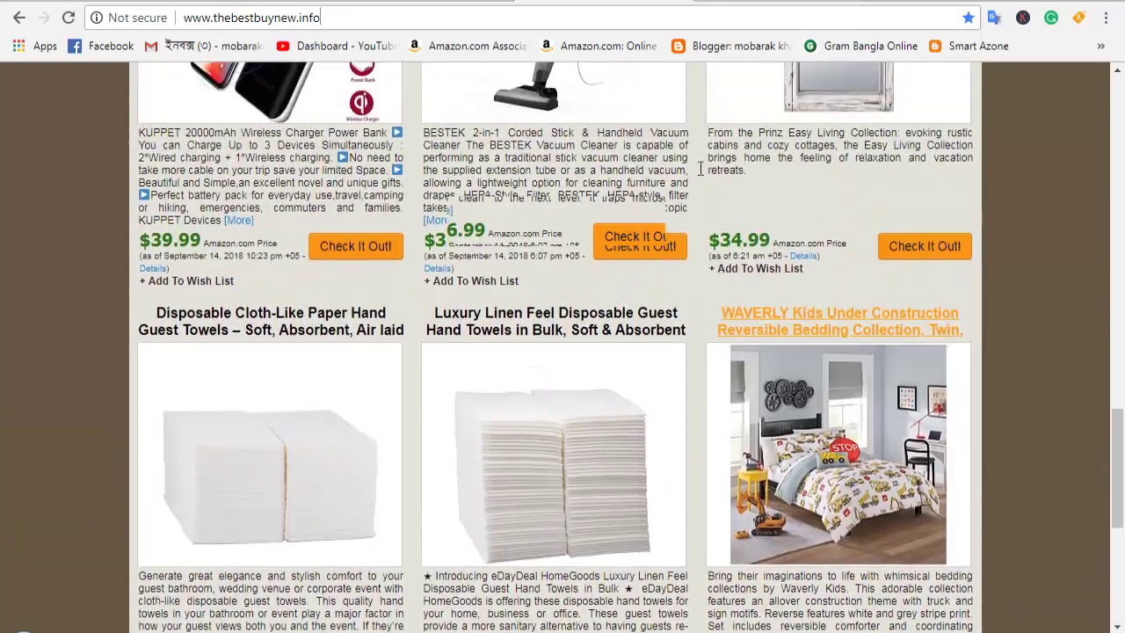
pyautogui.scroll(10, 679, 234)
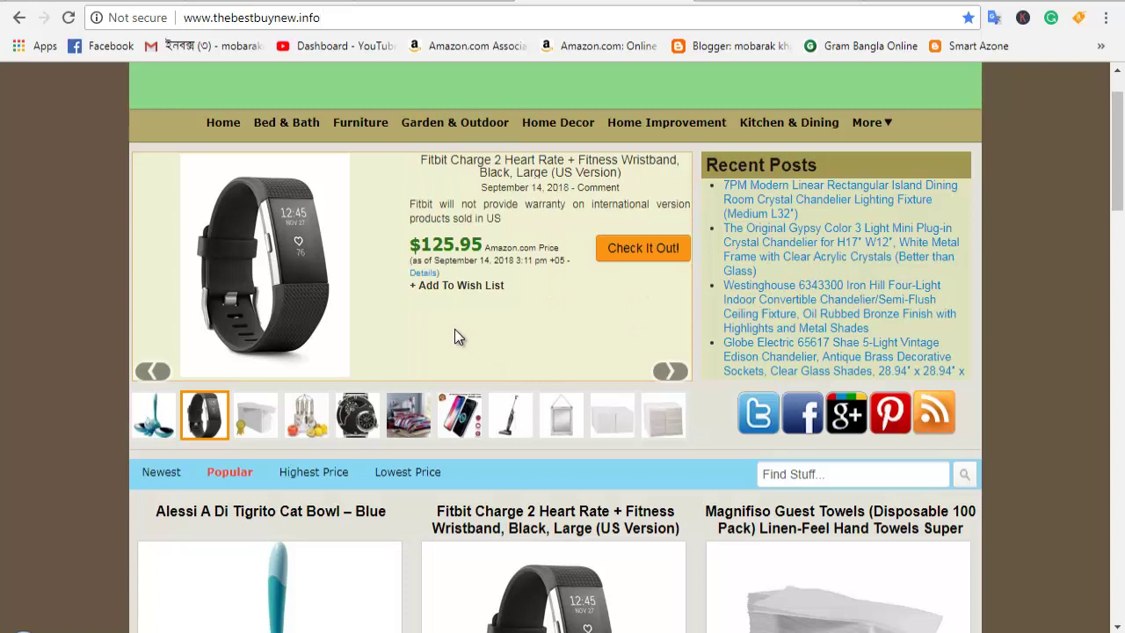
pyautogui.click(748, 2)
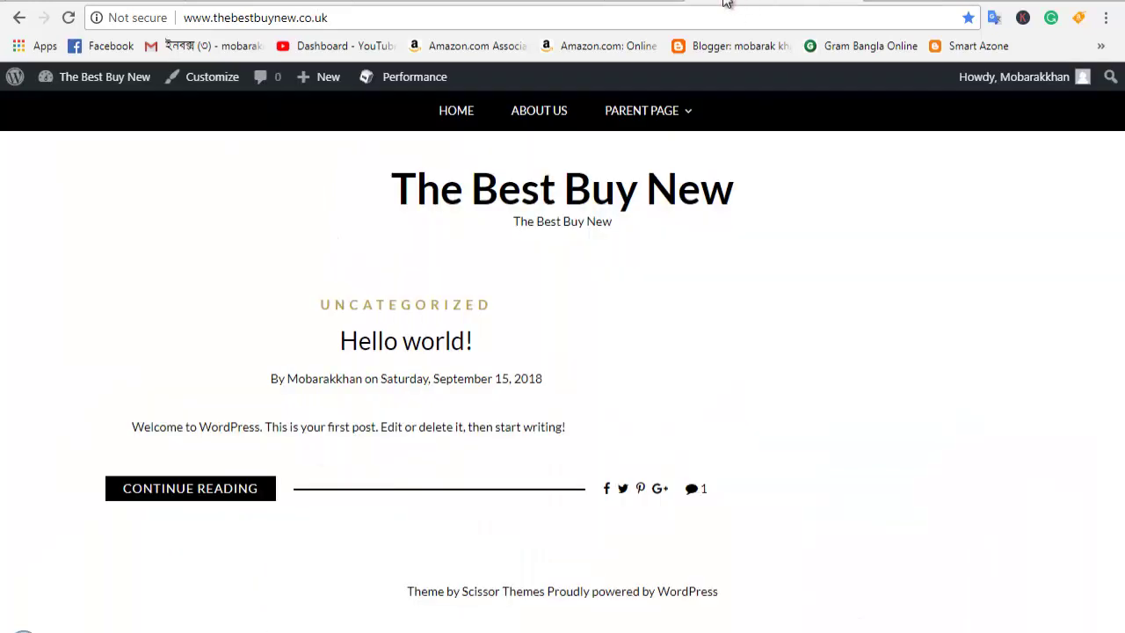
pyautogui.click(607, 1)
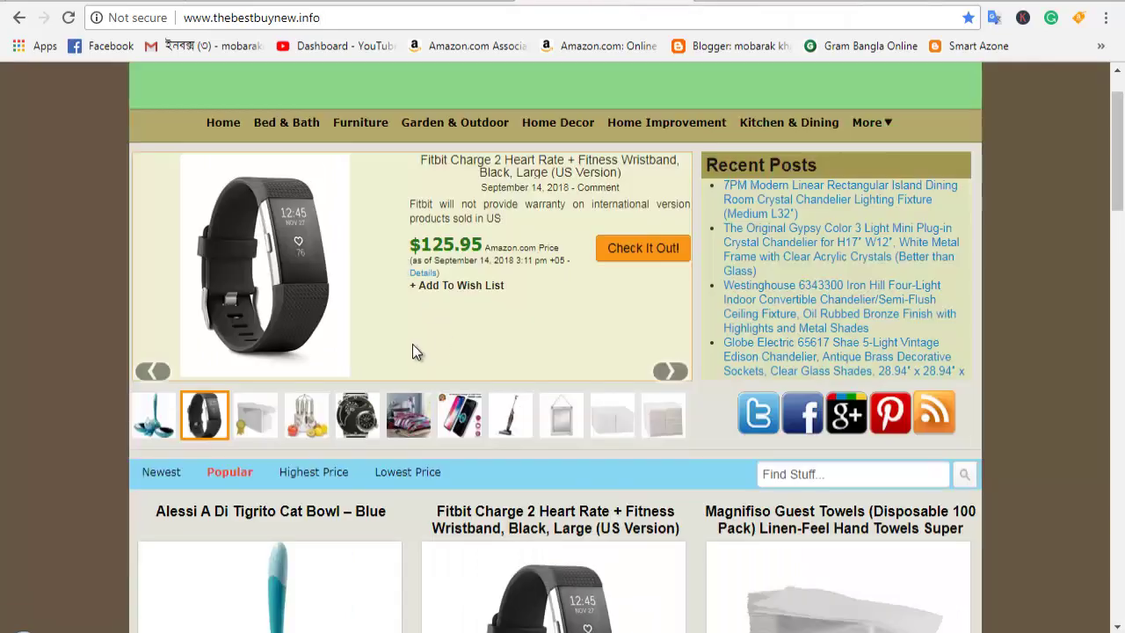
pyautogui.click(735, 2)
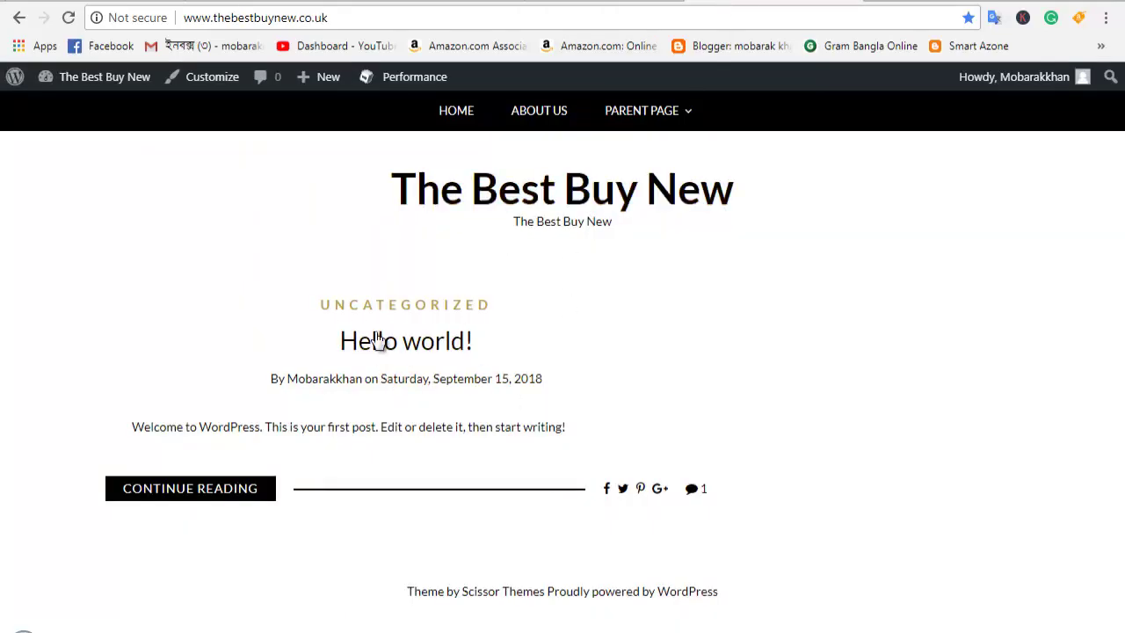
pyautogui.hotkey('ctrl', 'shift', 'Tab')
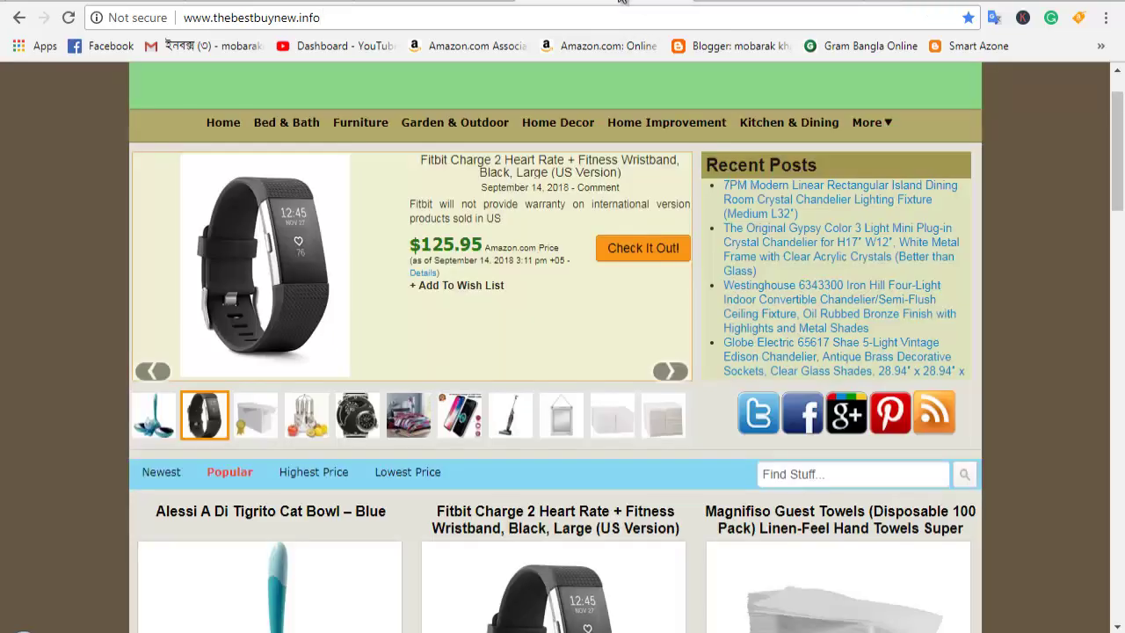
pyautogui.scroll(1, 502, 234)
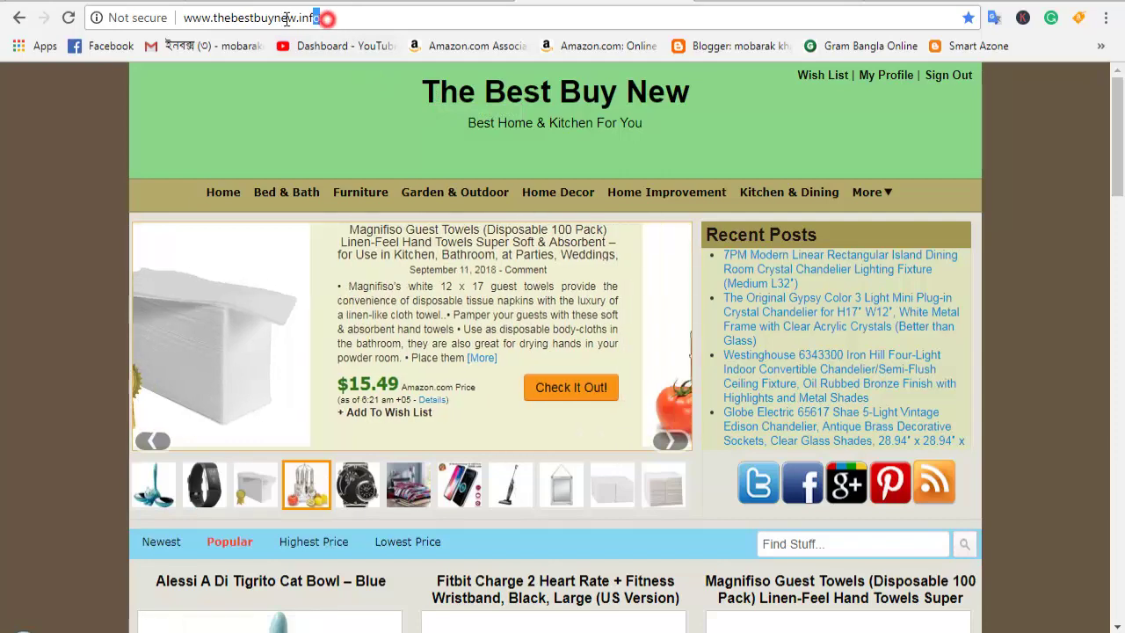
pyautogui.moveTo(322, 18); pyautogui.dragTo(185, 19)
# Switch to cPanel and open the WordPress installation form in the Softaculous Apps Installer
pyautogui.hotkey('ctrl', 'Tab')
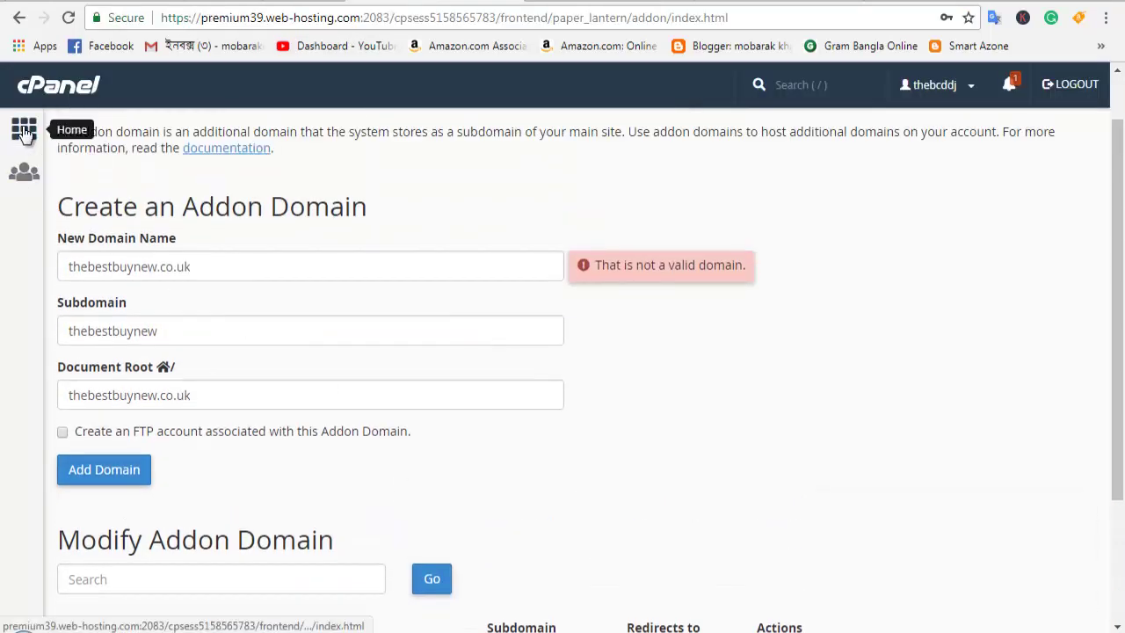
pyautogui.click(24, 130)
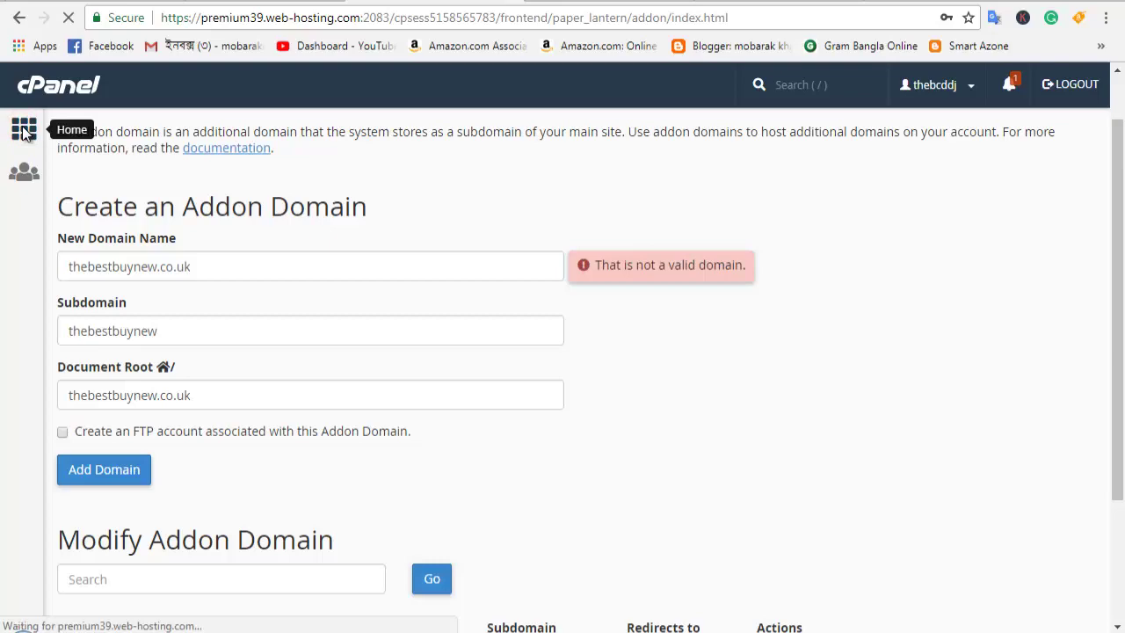
pyautogui.scroll(-6, 372, 318)
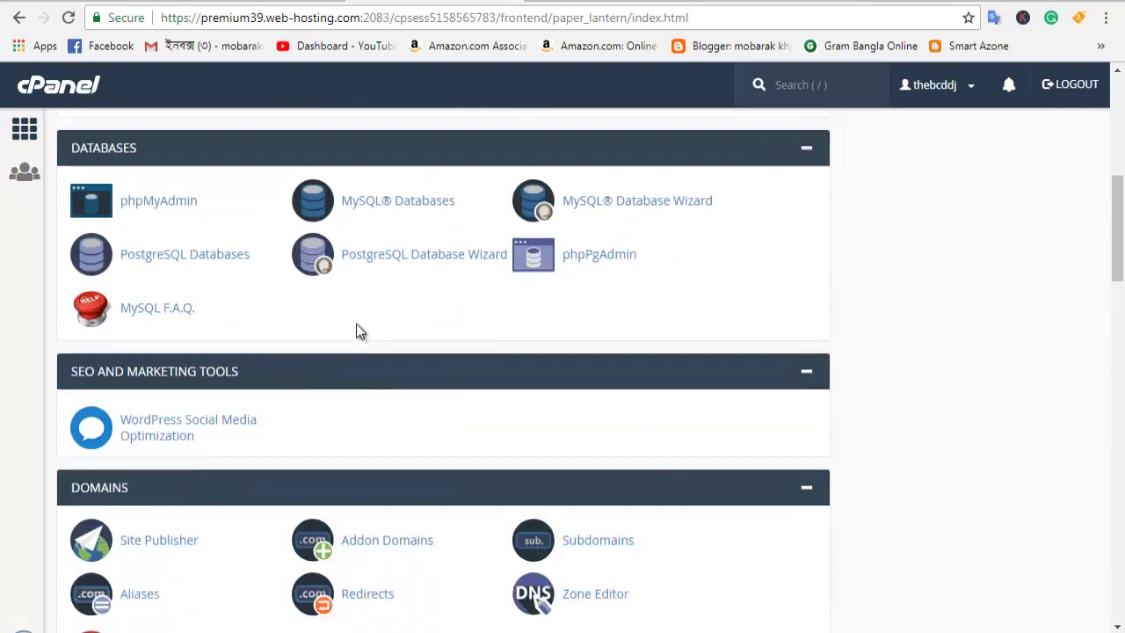
pyautogui.scroll(-10, 225, 422)
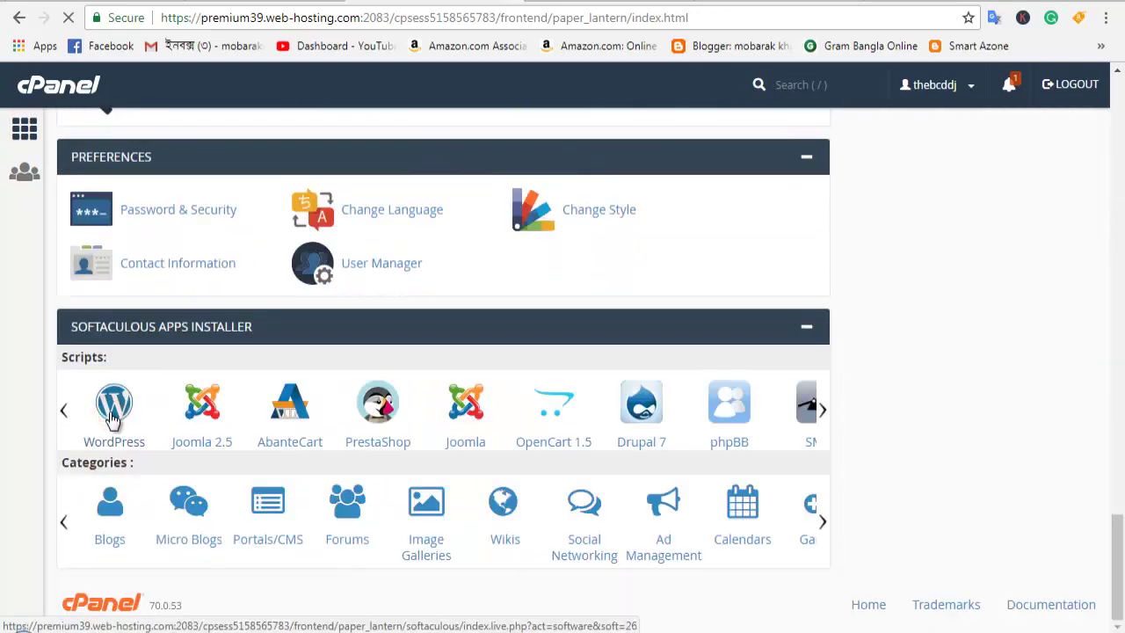
pyautogui.click(112, 420)
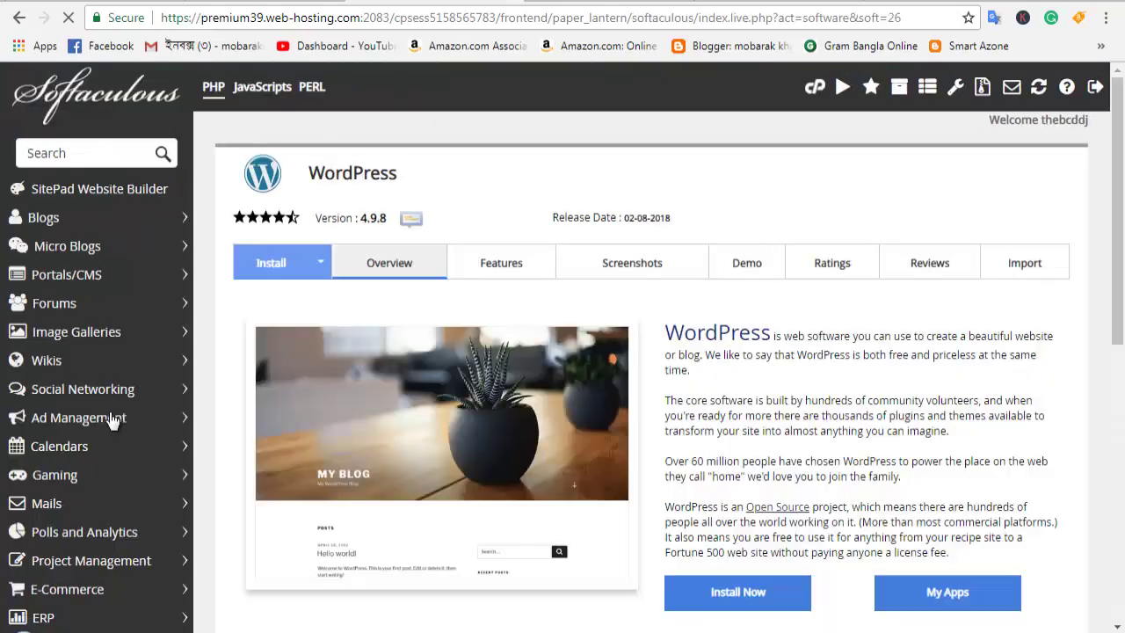
pyautogui.scroll(-2, 495, 328)
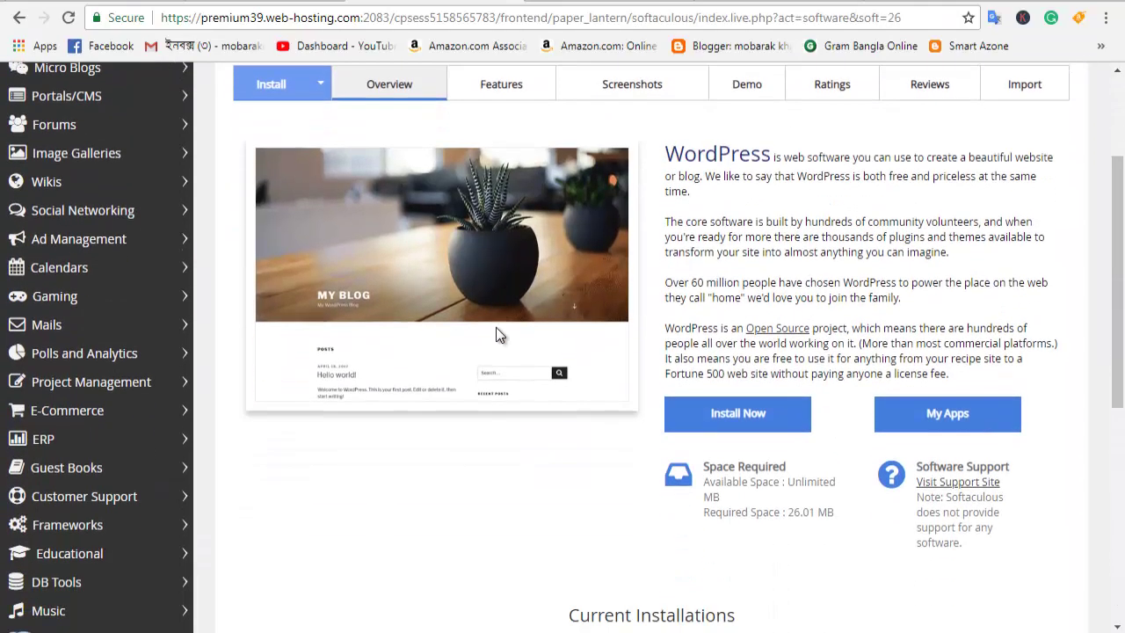
pyautogui.click(743, 422)
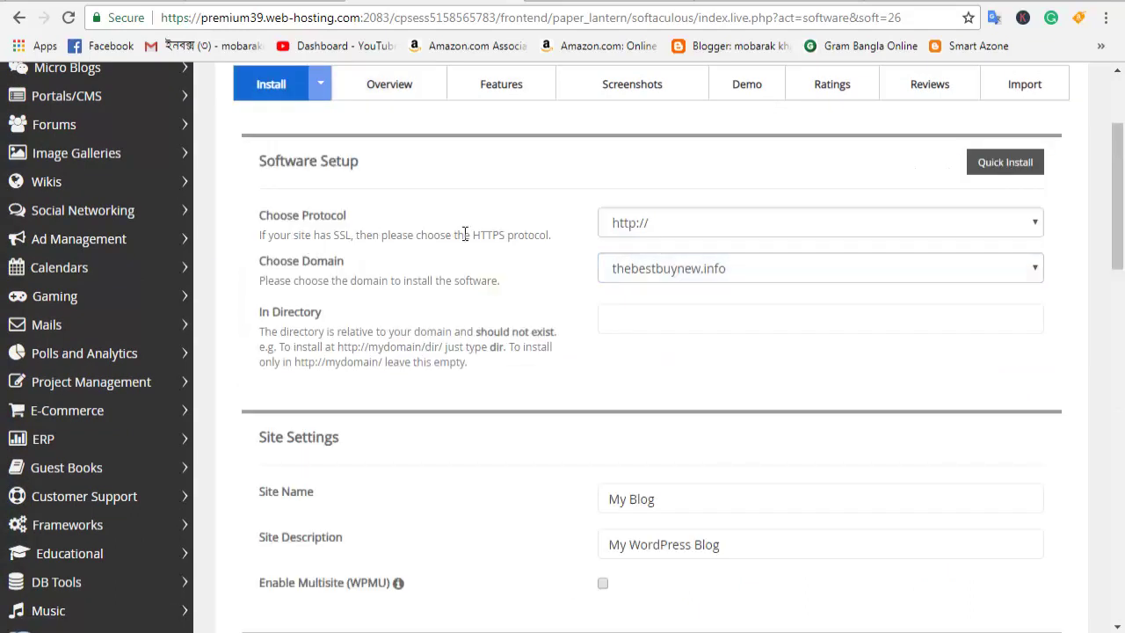
pyautogui.click(1037, 225)
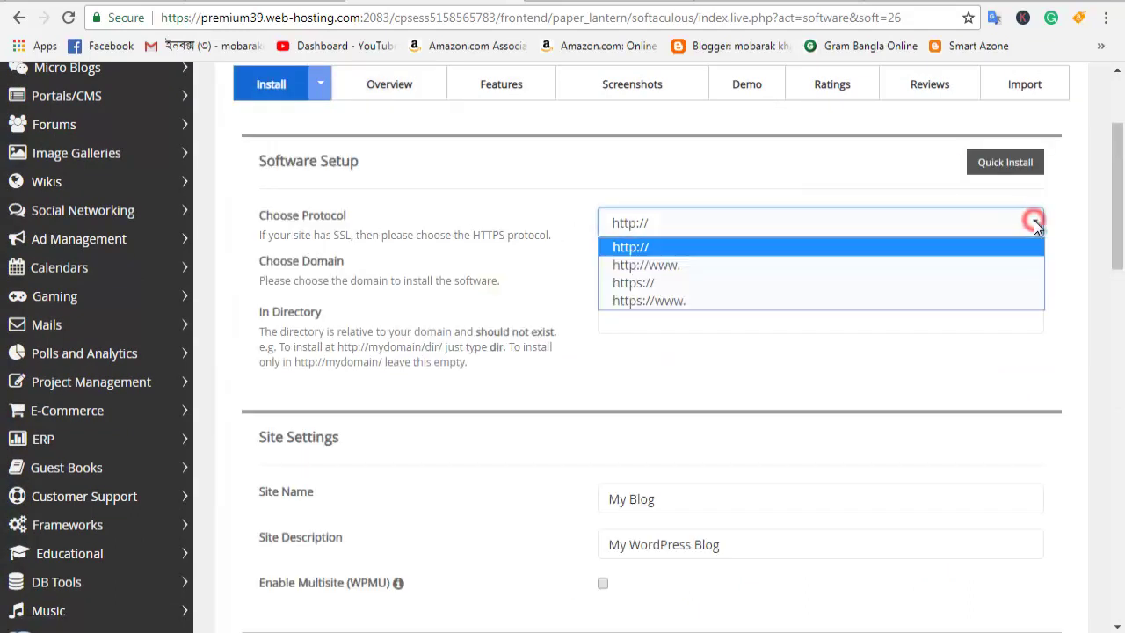
pyautogui.click(729, 268)
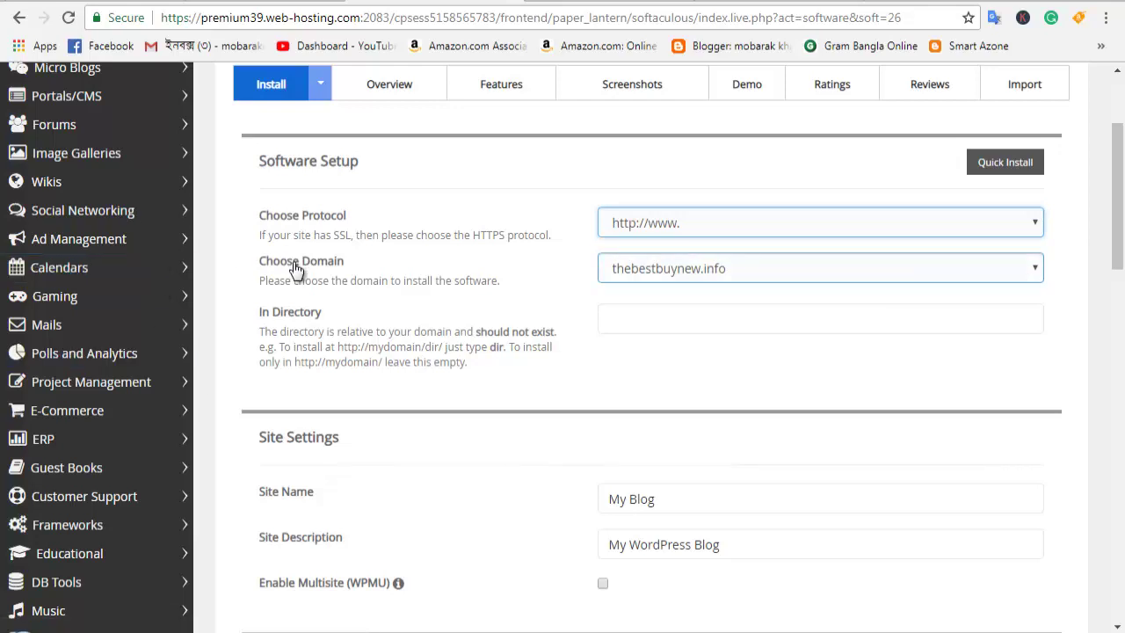
pyautogui.click(1036, 271)
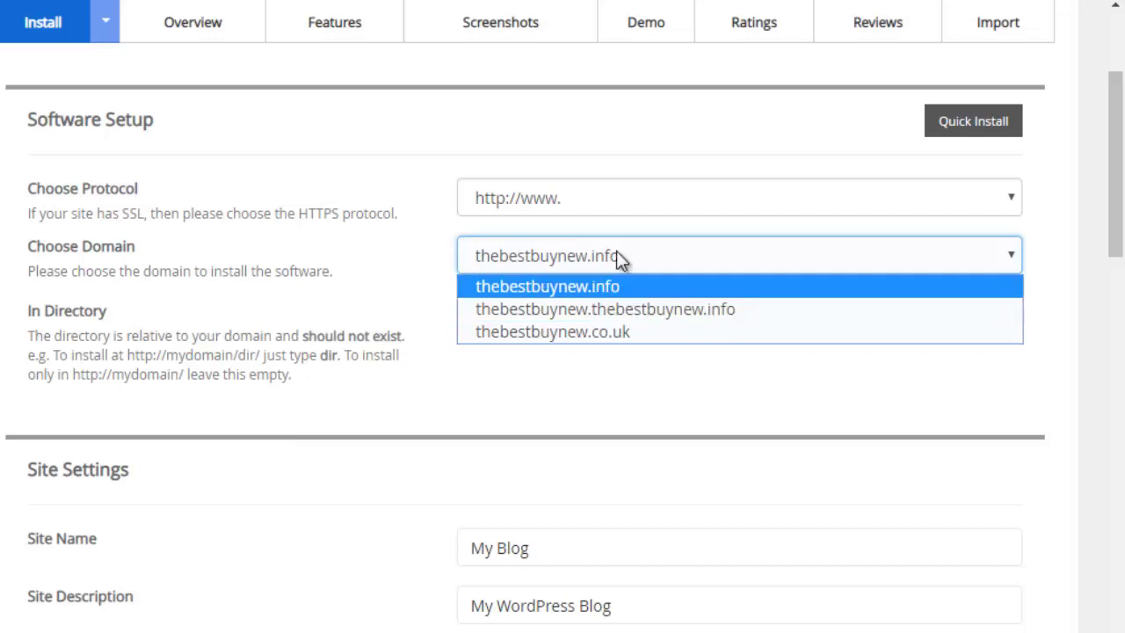
pyautogui.click(630, 356)
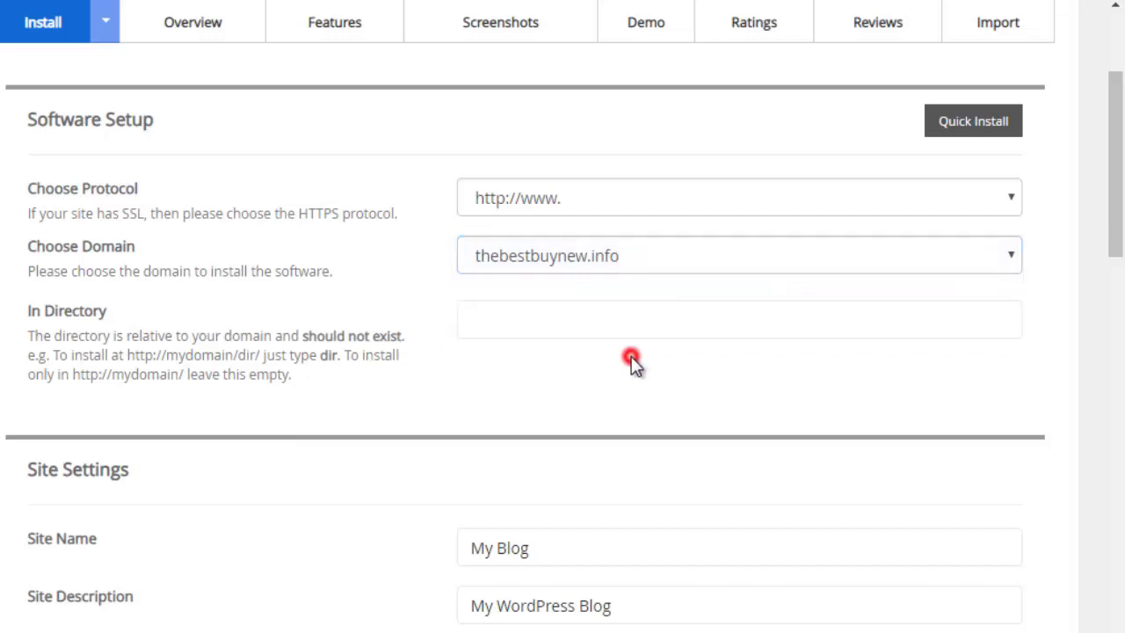
pyautogui.click(992, 257)
pyautogui.click(753, 344)
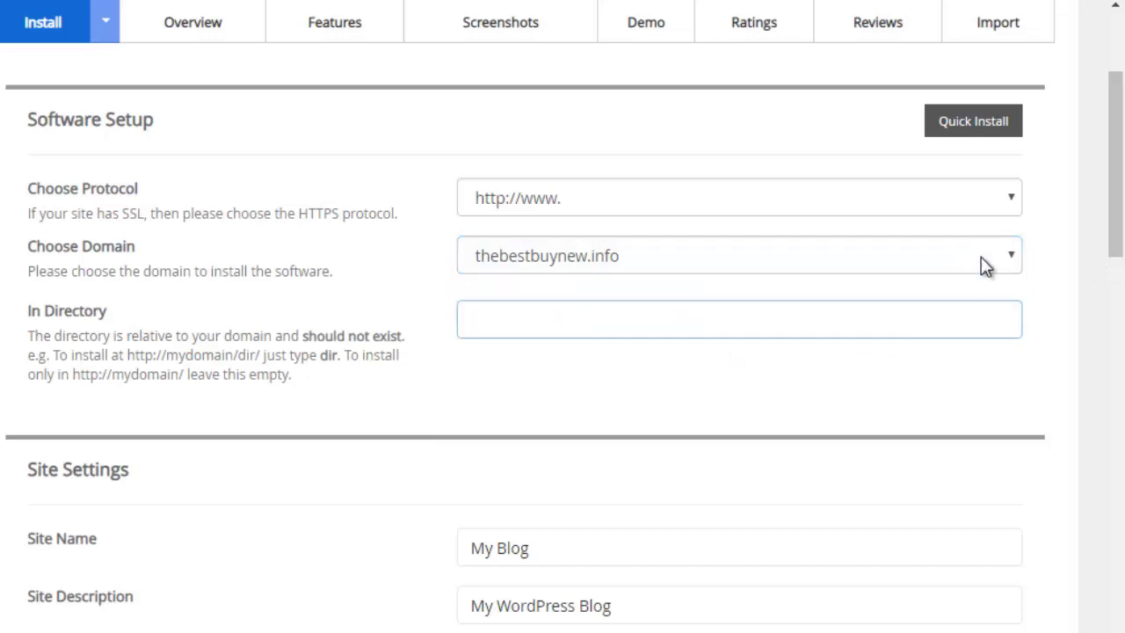
pyautogui.click(1003, 251)
pyautogui.click(811, 334)
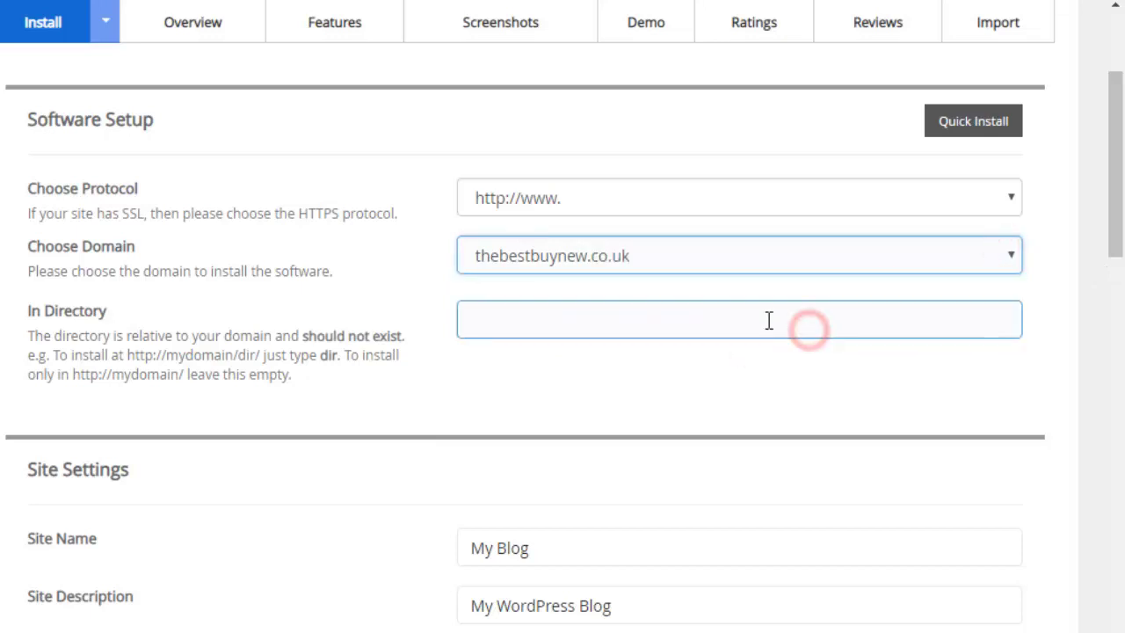
# Review the WordPress installation form's site settings, admin account, language, plugin and theme options down to the Install option
pyautogui.scroll(-4, 567, 391)
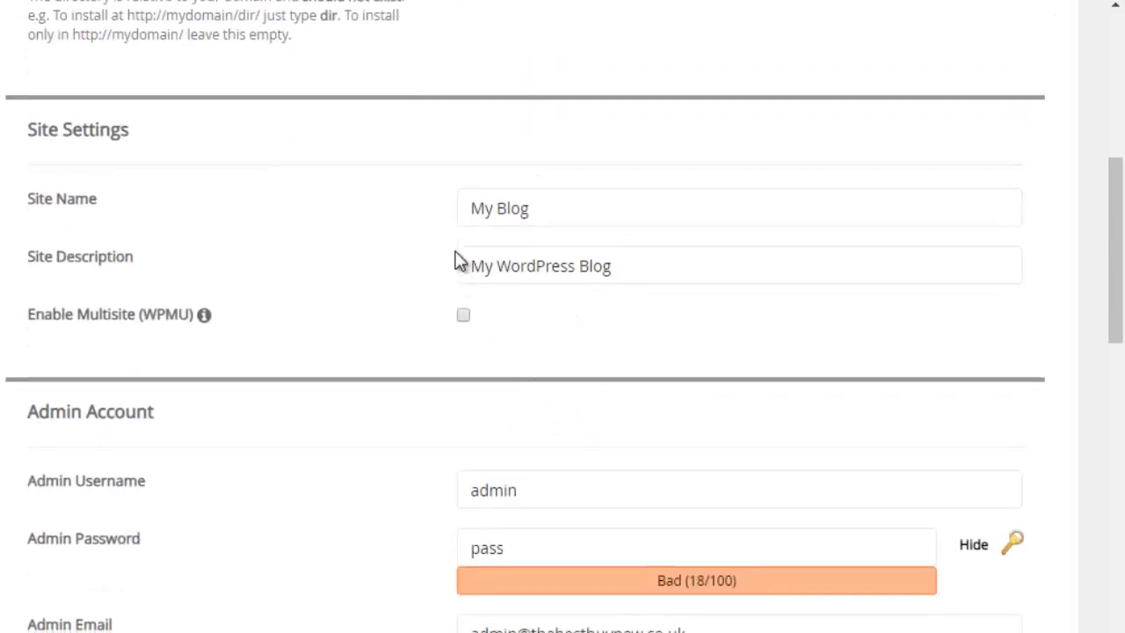
pyautogui.click(726, 211)
pyautogui.click(686, 266)
pyautogui.click(724, 413)
pyautogui.scroll(-3, 724, 419)
pyautogui.click(480, 321)
pyautogui.click(682, 277)
pyautogui.click(685, 299)
pyautogui.scroll(-10, 545, 483)
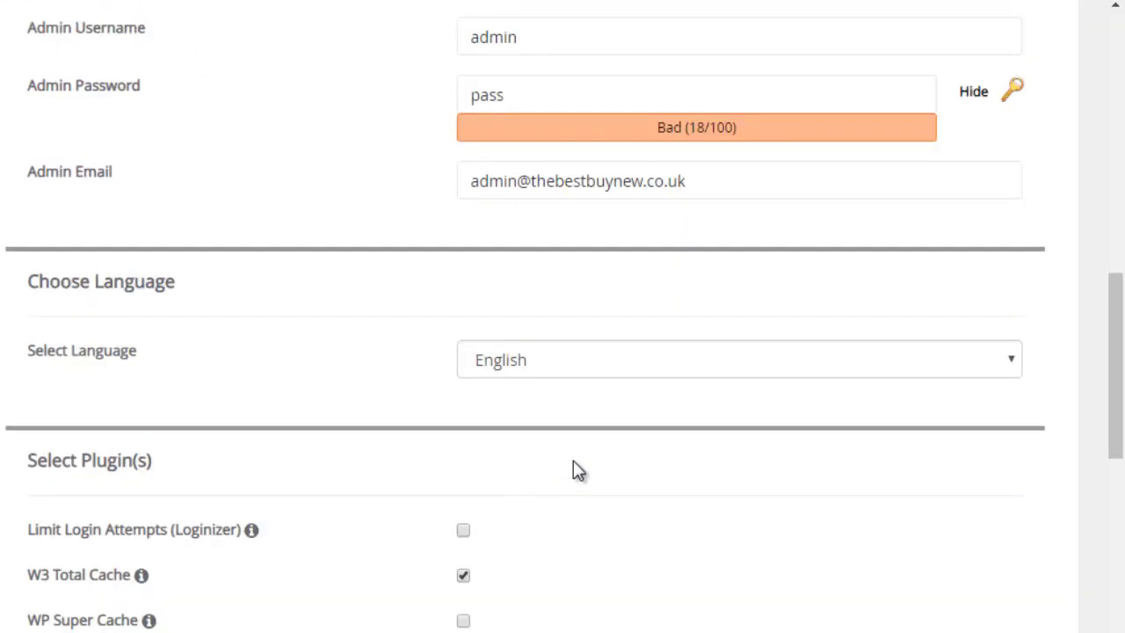
pyautogui.scroll(-3, 567, 473)
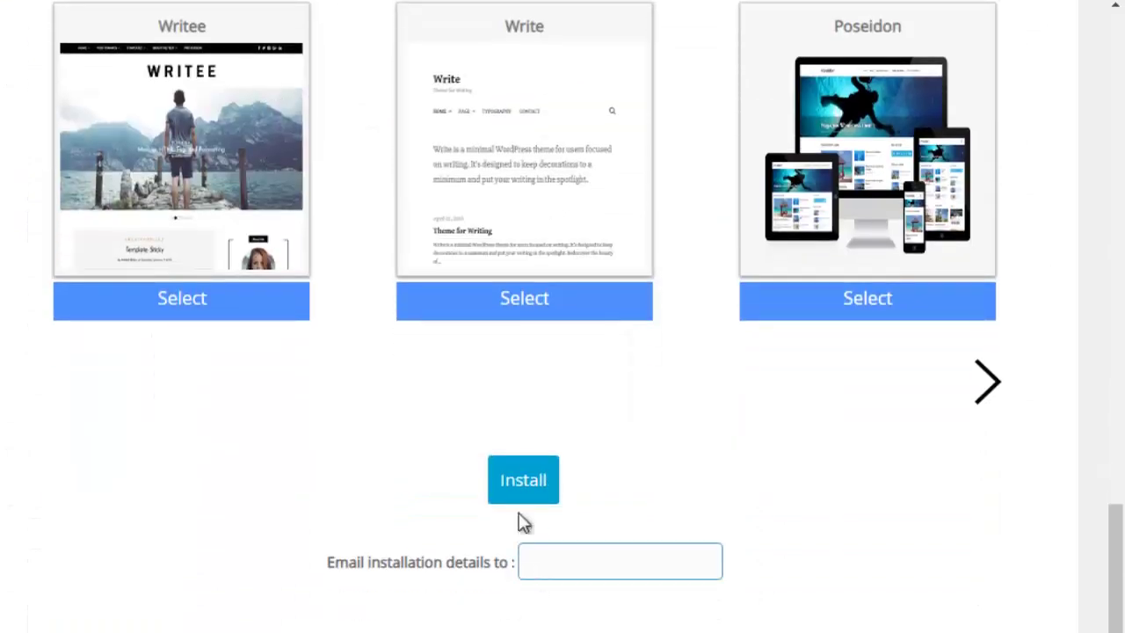
pyautogui.scroll(15, 528, 498)
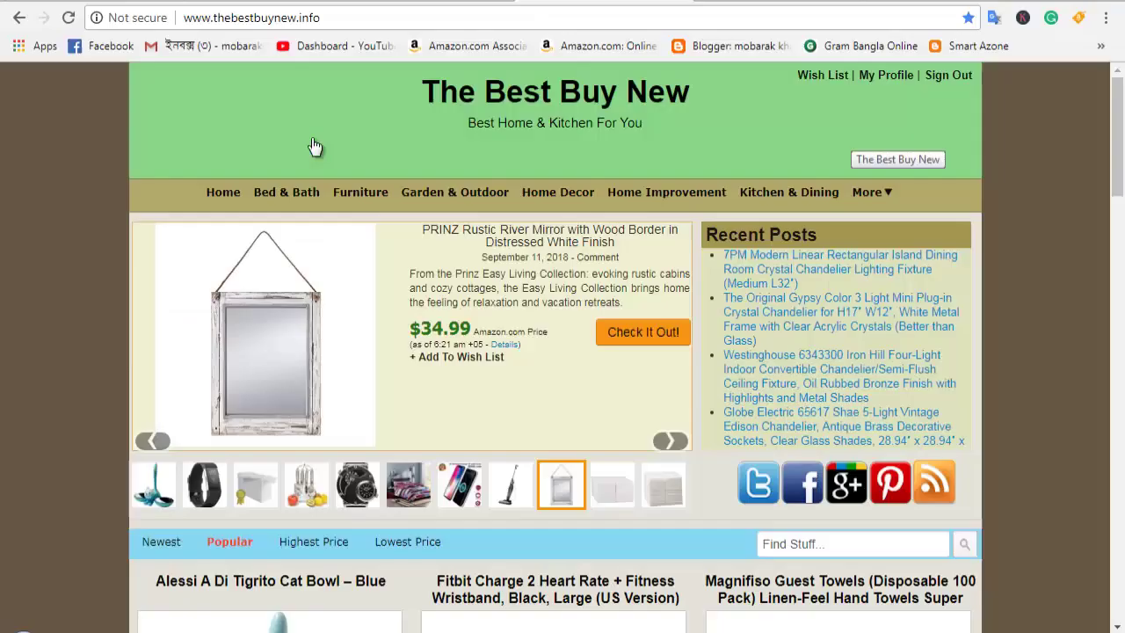
# On thebestbuynew.info, examine the category submenus, featured product slider and product listings
pyautogui.moveTo(398, 200)
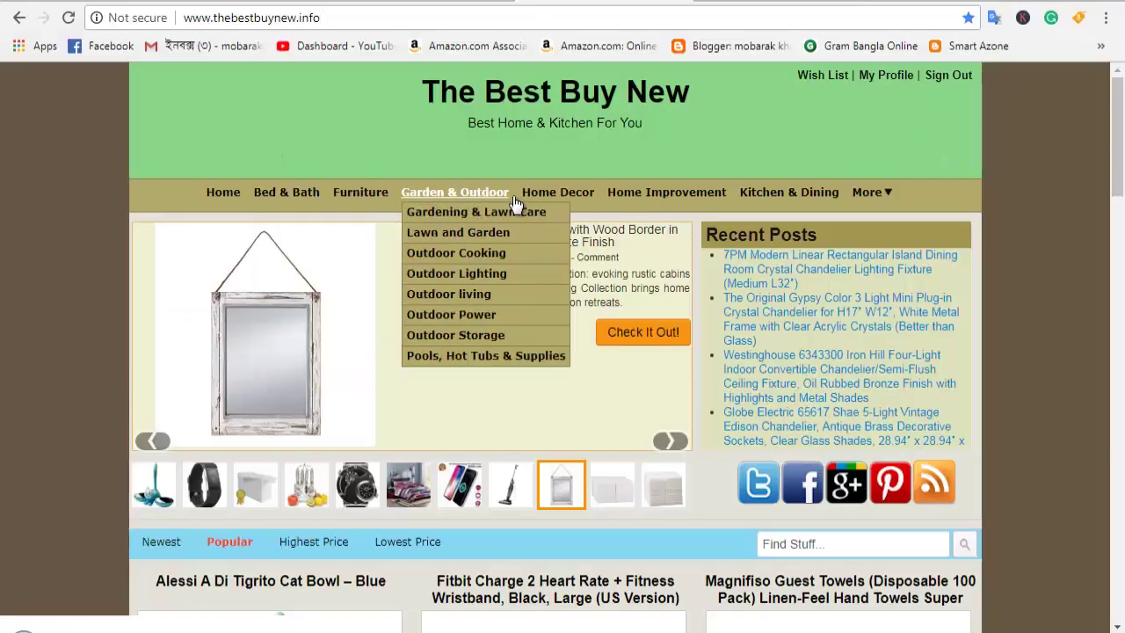
pyautogui.moveTo(768, 206)
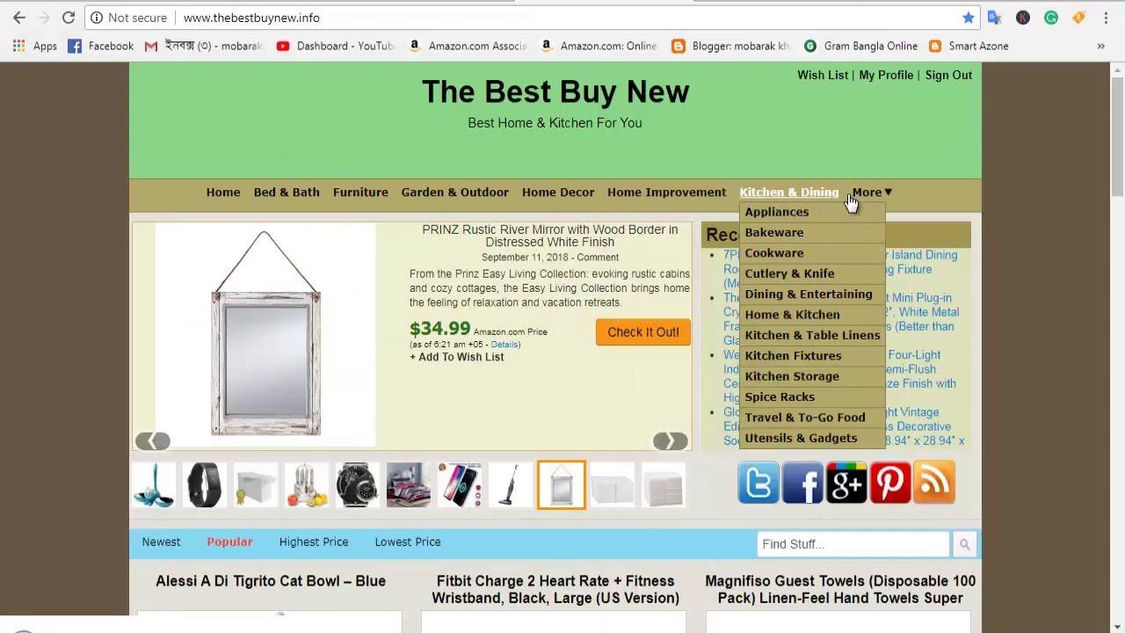
pyautogui.scroll(-1, 1057, 246)
pyautogui.scroll(-2, 1058, 249)
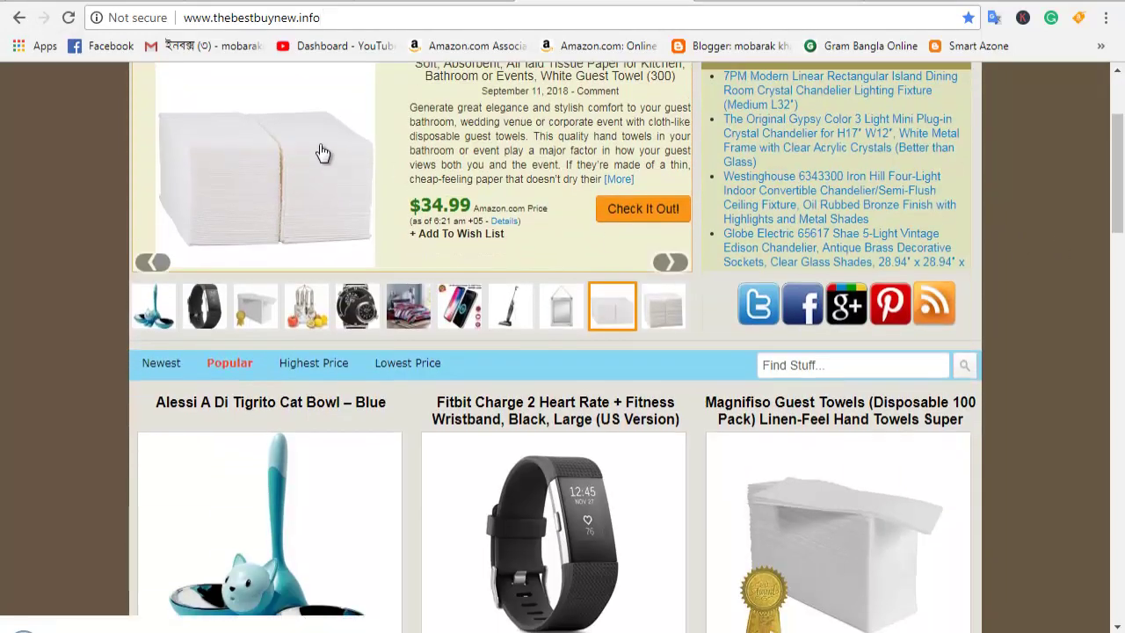
pyautogui.scroll(-1, 760, 269)
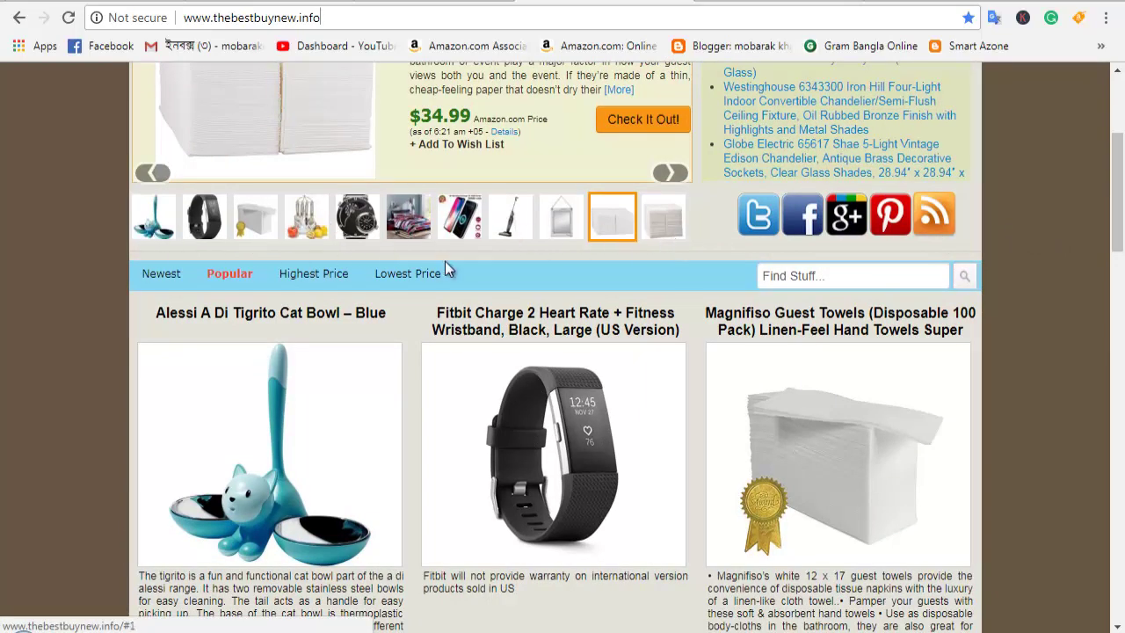
pyautogui.scroll(-4, 527, 290)
pyautogui.scroll(-9, 327, 338)
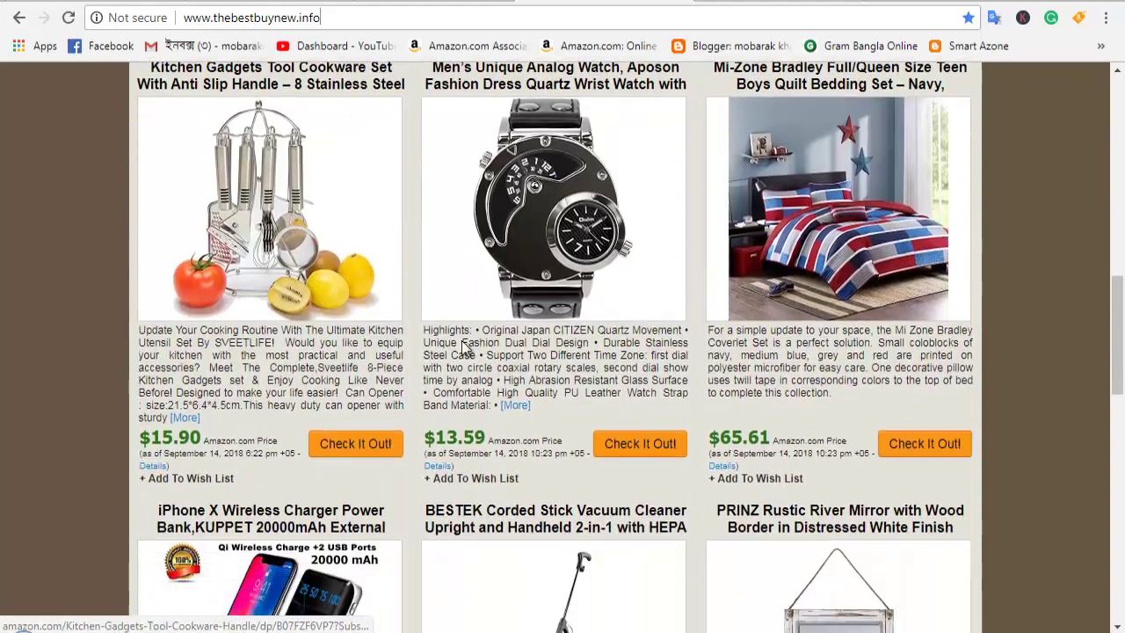
pyautogui.scroll(15, 180, 176)
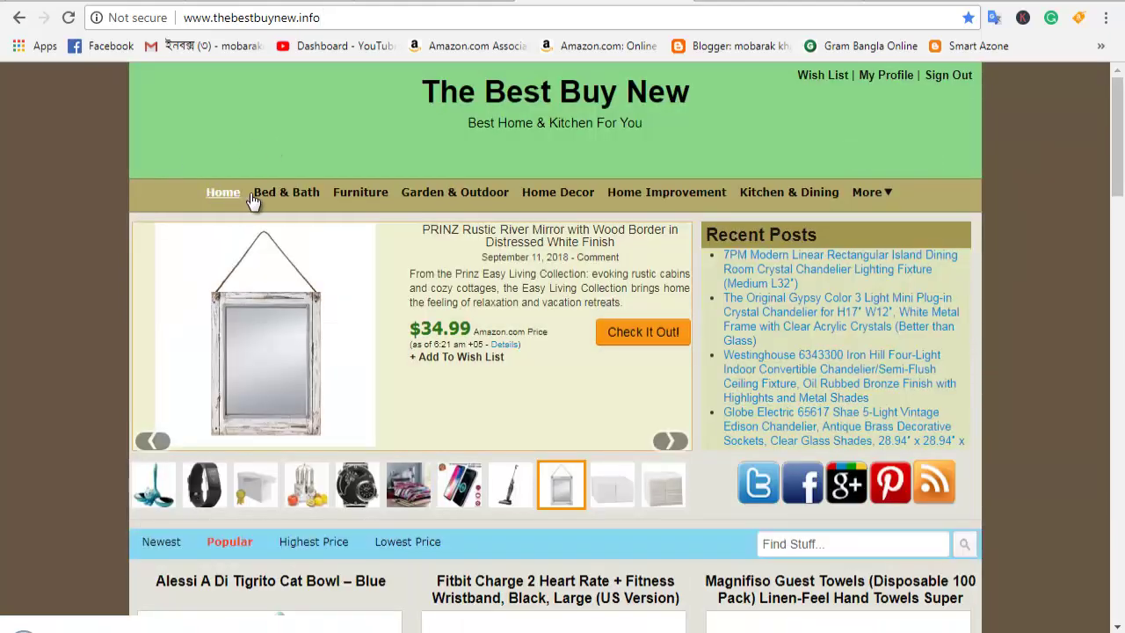
pyautogui.moveTo(540, 202)
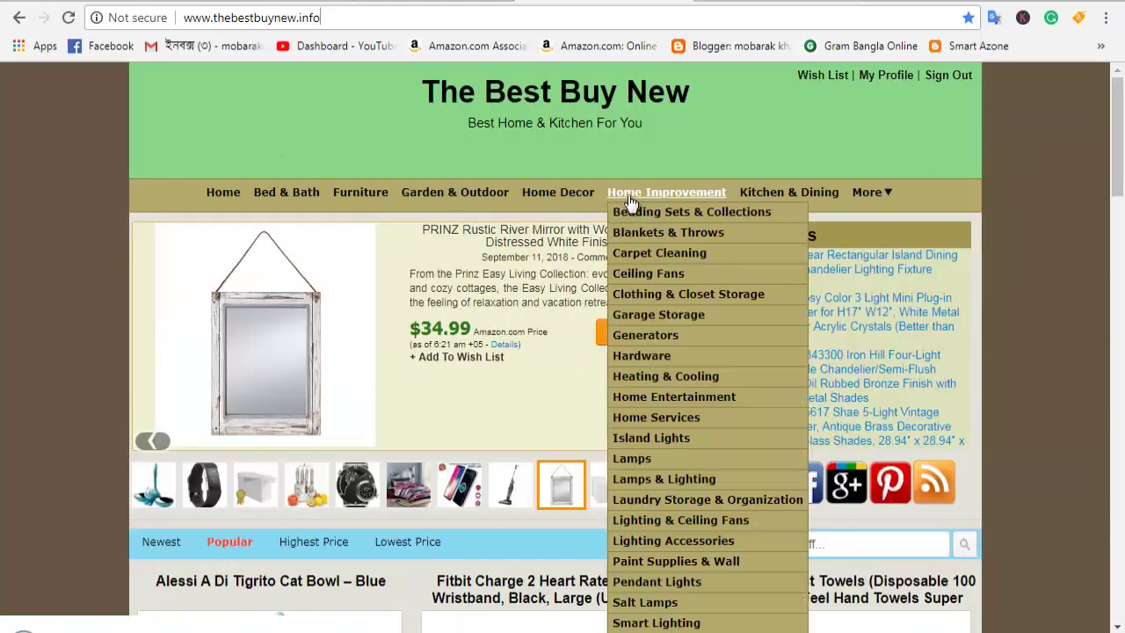
pyautogui.moveTo(879, 198)
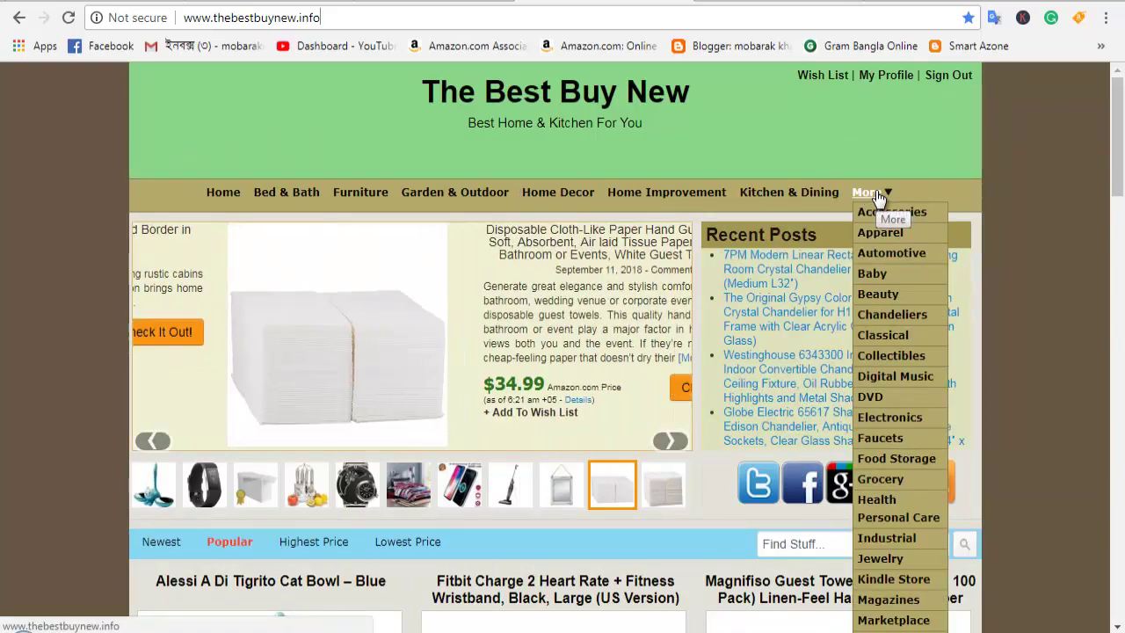
pyautogui.scroll(-2, 1057, 240)
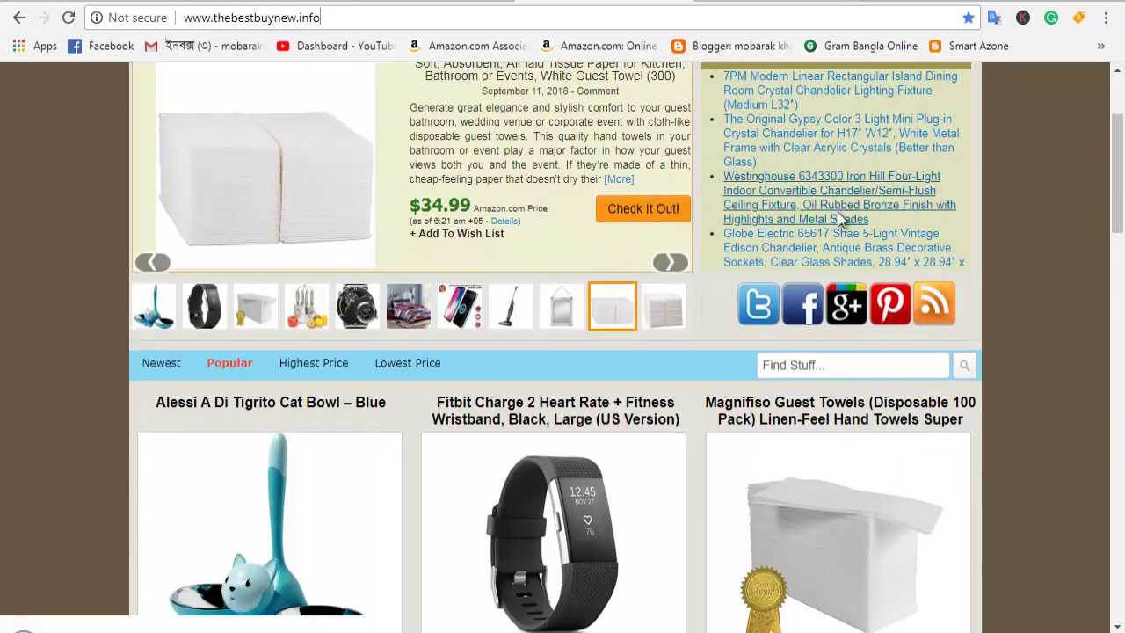
pyautogui.scroll(-1, 818, 211)
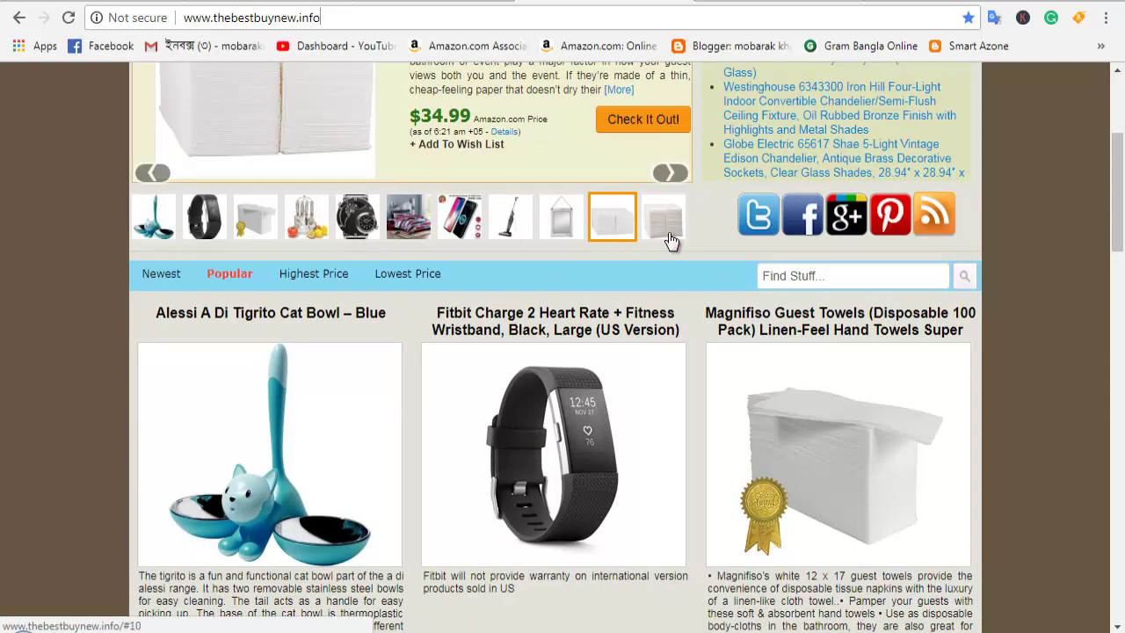
pyautogui.scroll(-2, 543, 274)
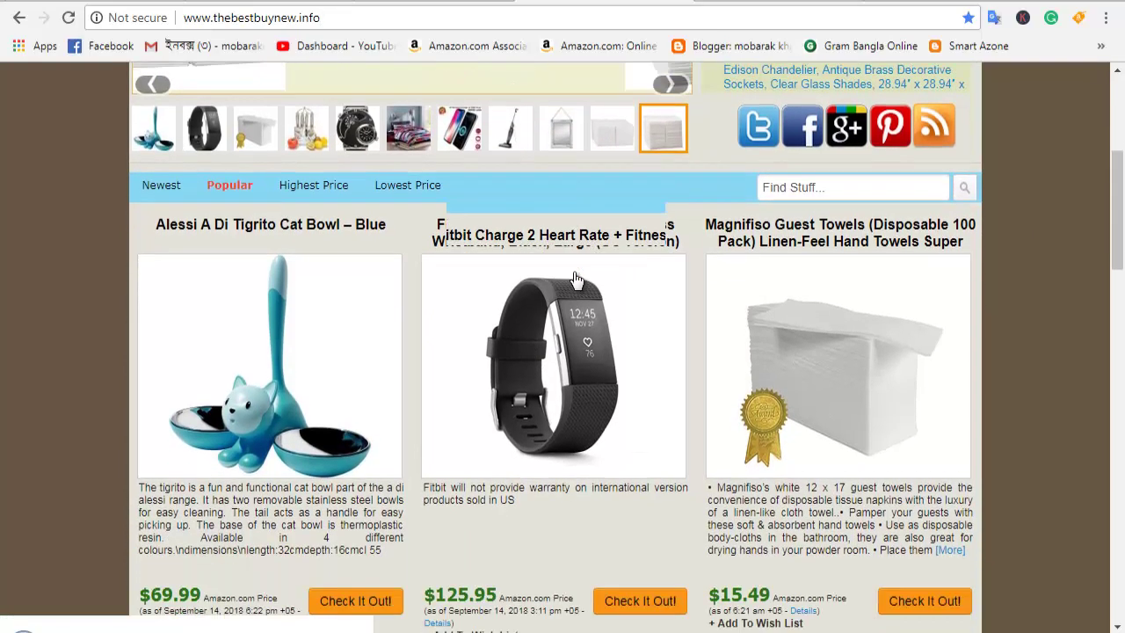